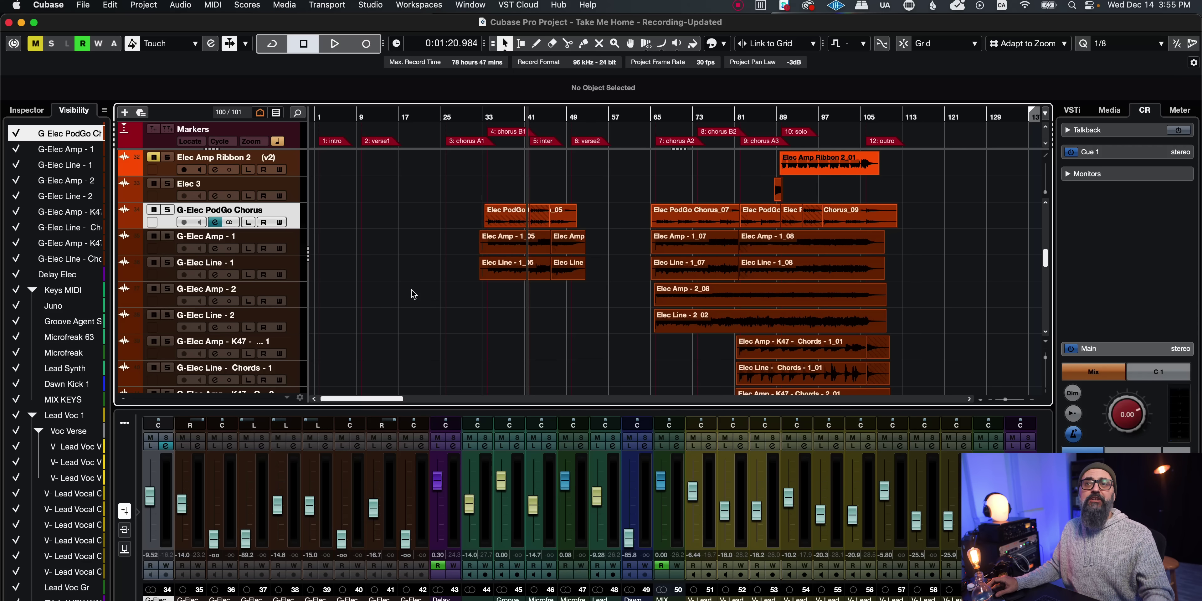
In Key Commands, check the Save As shortcut and pick the Duplicate Selected Tracks without Data macro.
click(111, 5)
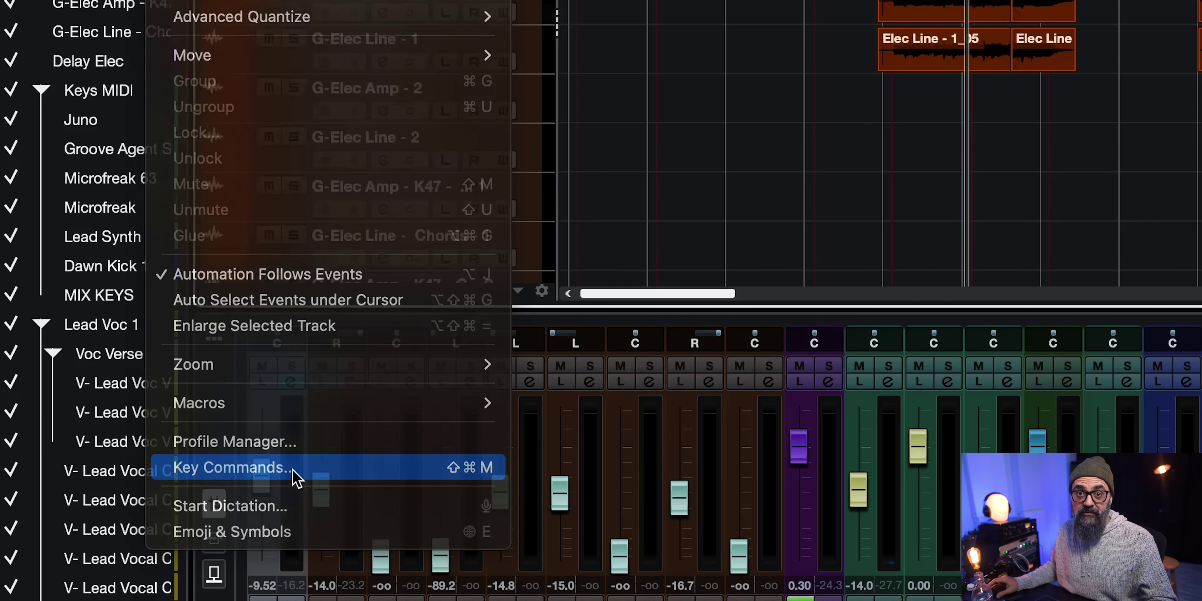
click(136, 492)
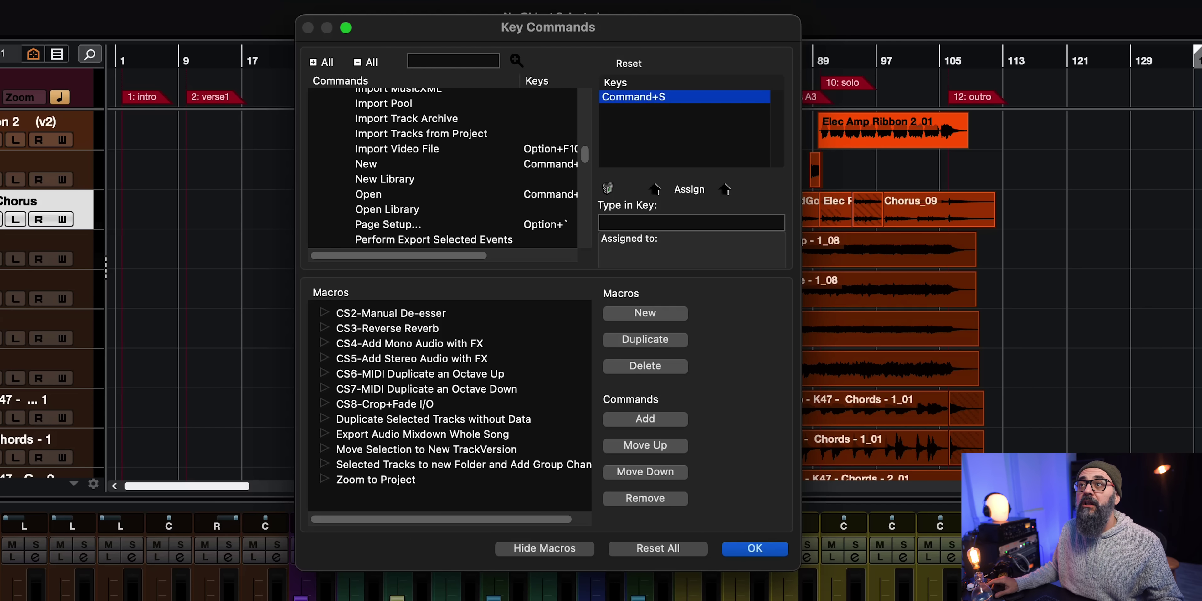
scroll(457, 172, down, 5)
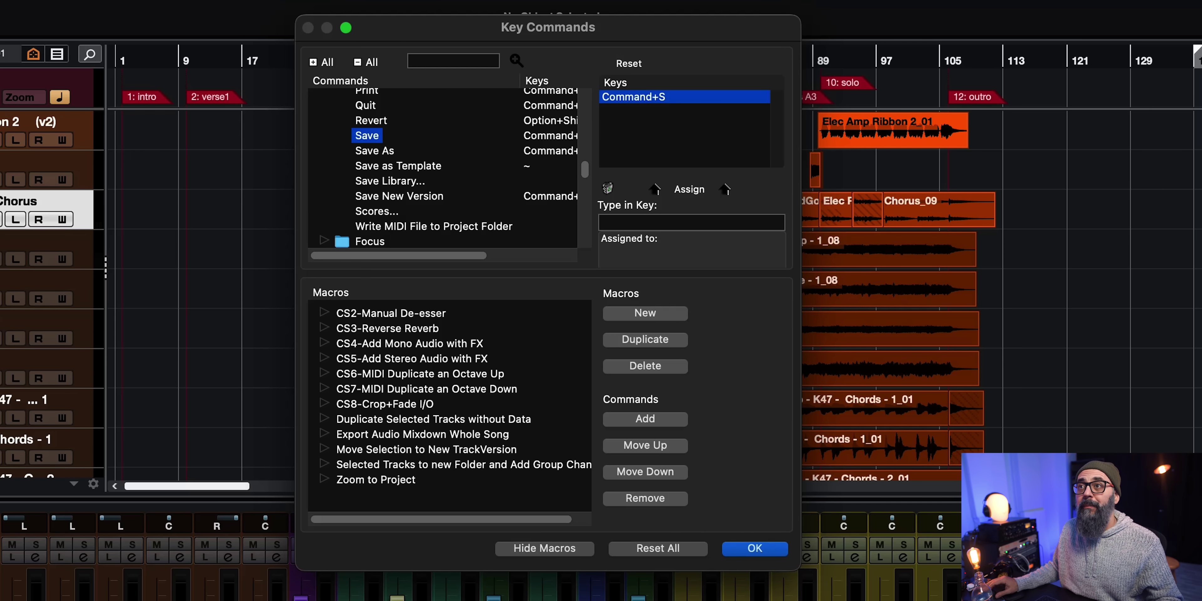
click(375, 151)
drag(584, 169, 585, 100)
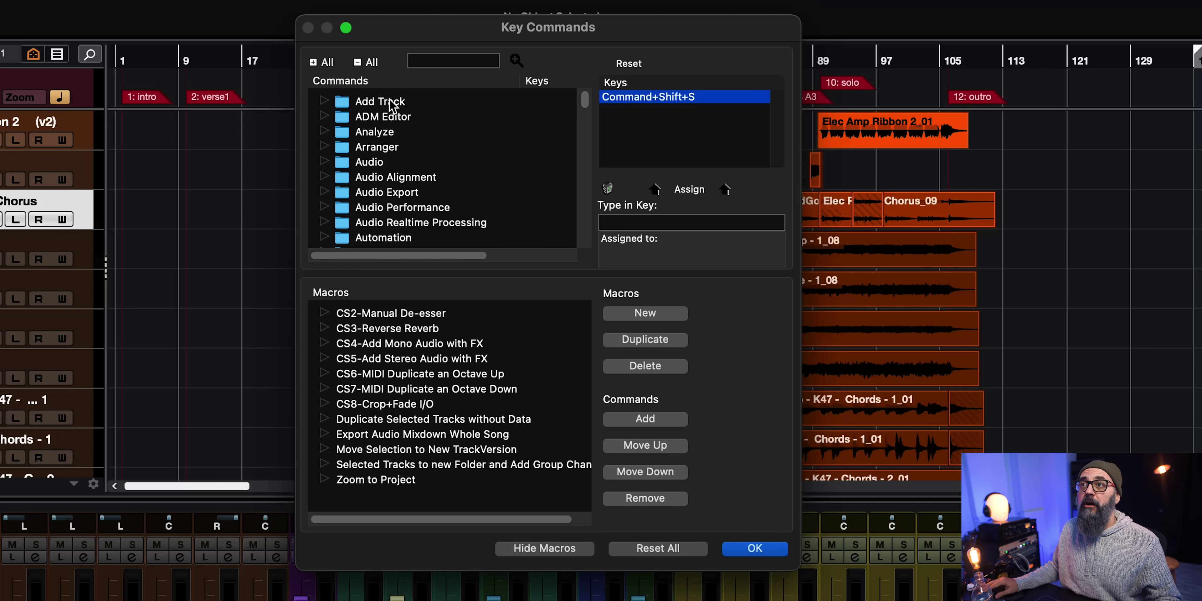
scroll(443, 168, down, 5)
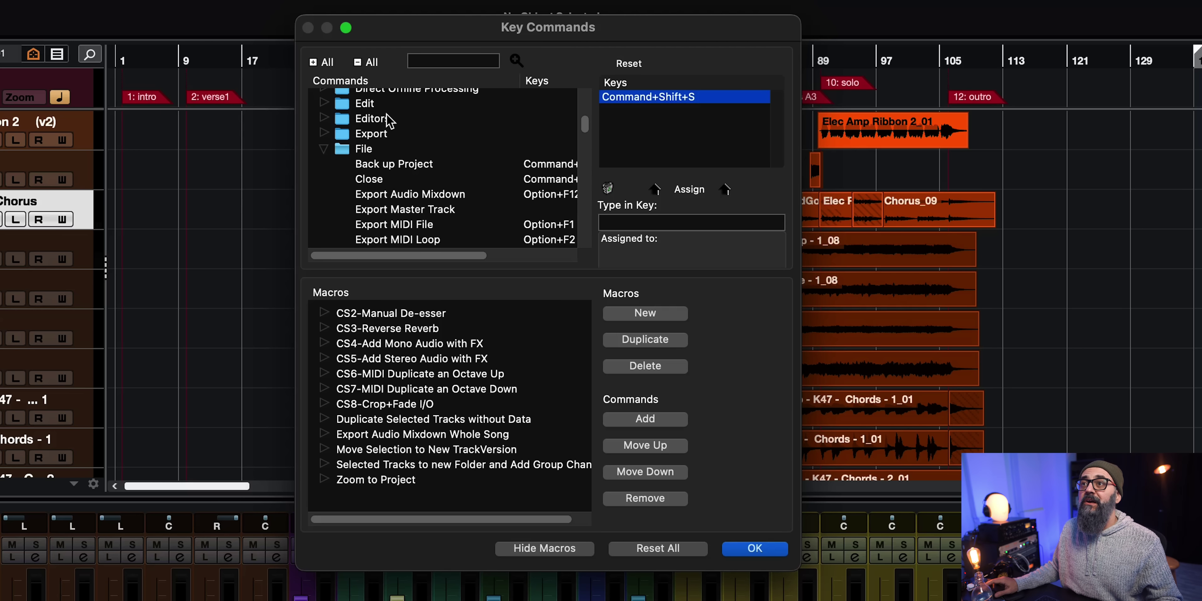
click(323, 148)
scroll(462, 166, down, 5)
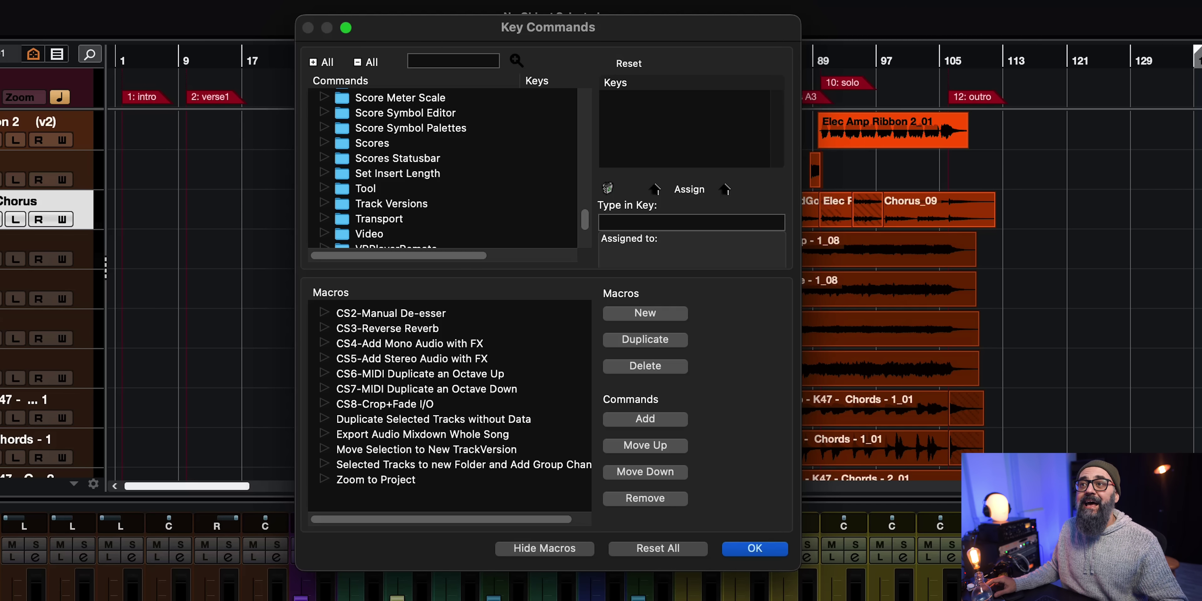
click(387, 419)
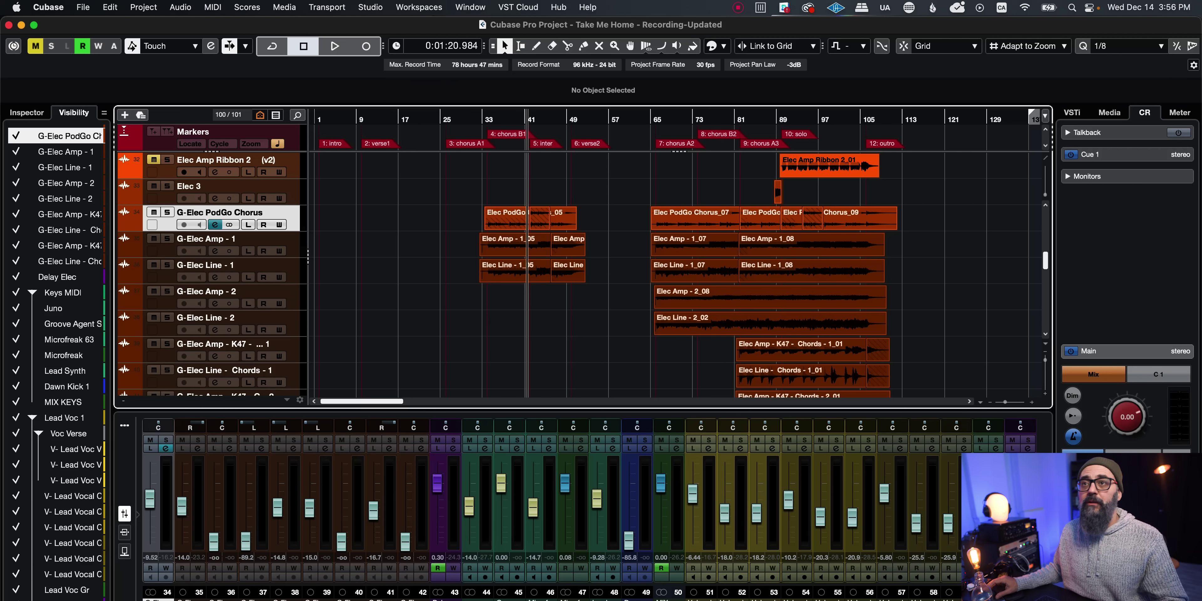
Select G-Elec Amp - 1, un-bypass its VSTAmpRack insert and open the amp rack editor.
key(Down)
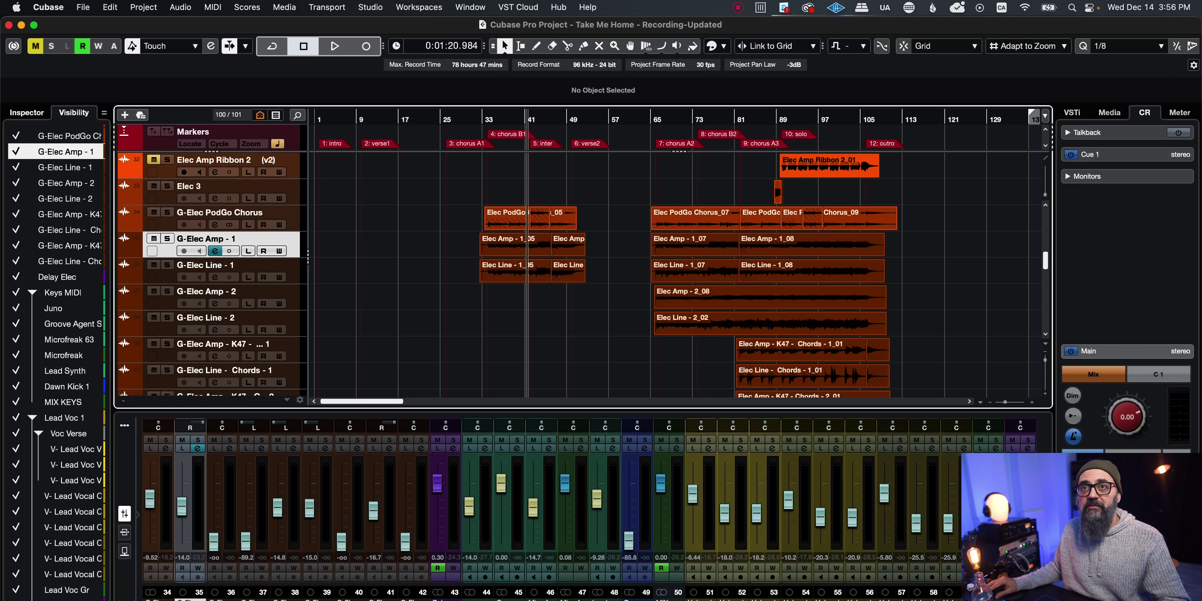
click(27, 113)
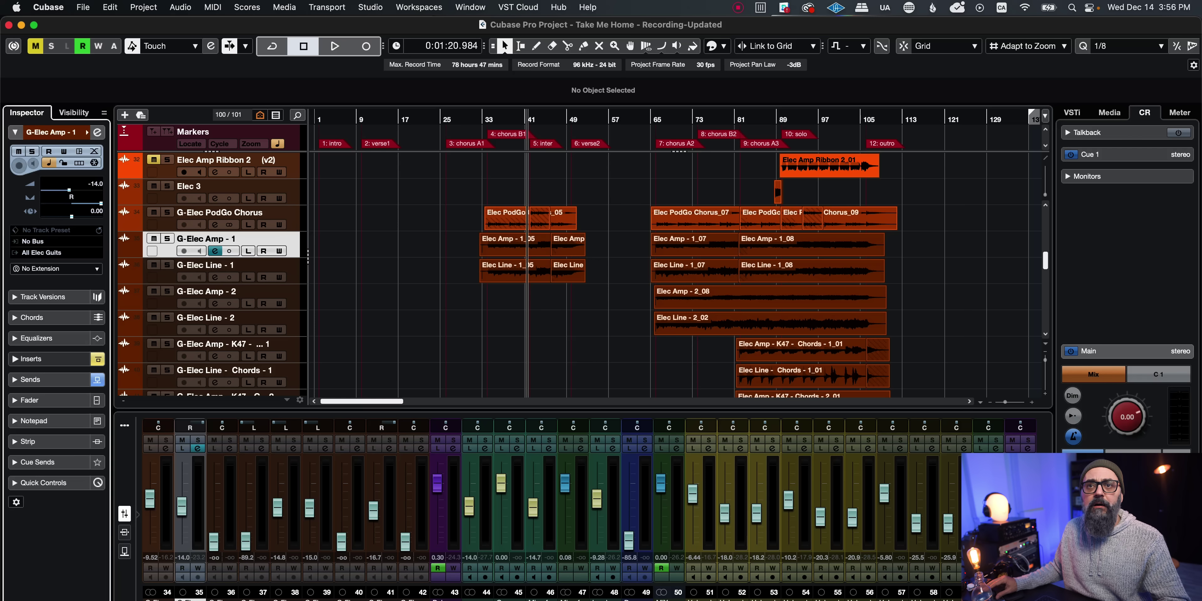
click(30, 359)
click(18, 238)
click(29, 238)
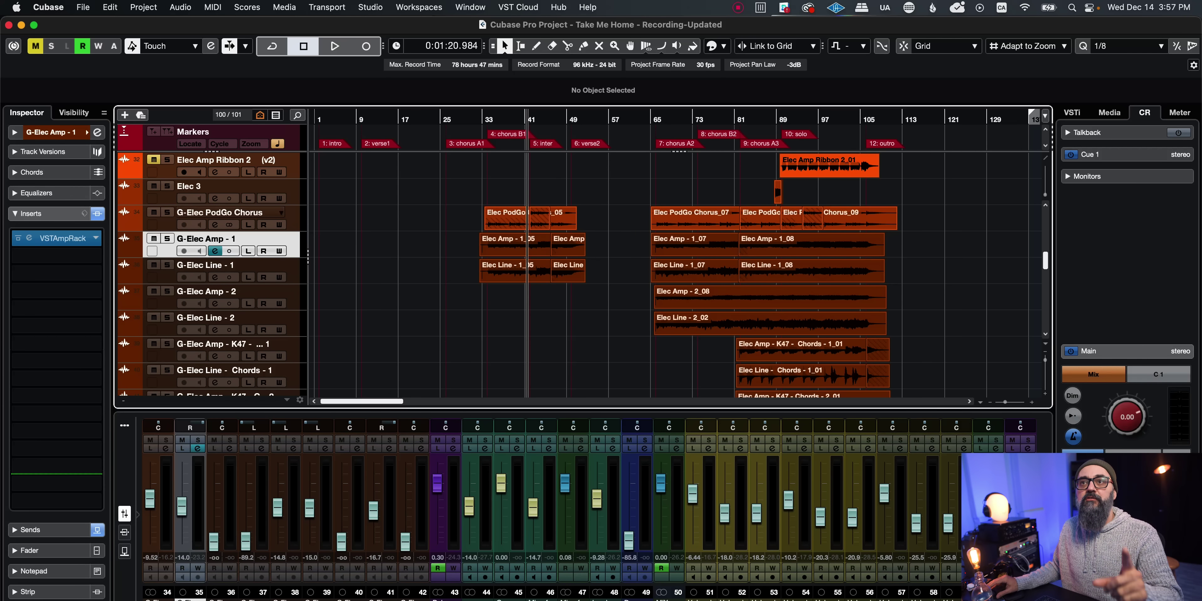
click(111, 8)
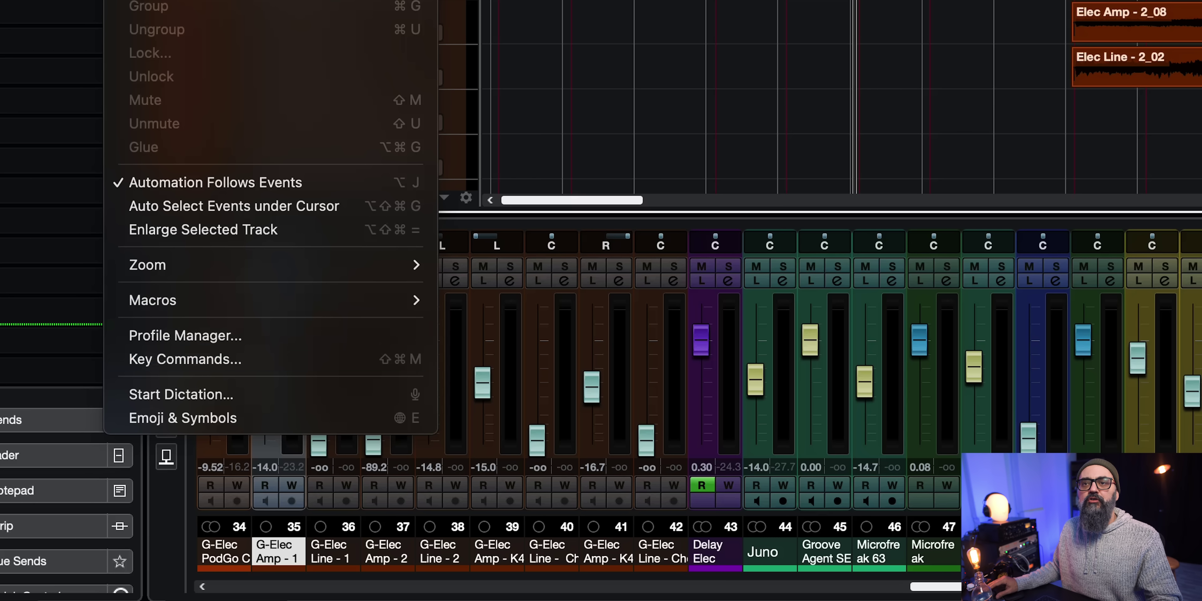
Run the Duplicate Selected Tracks without Data macro to create the empty G-Elec Amp - 1 (D) track.
mouse_move(341, 302)
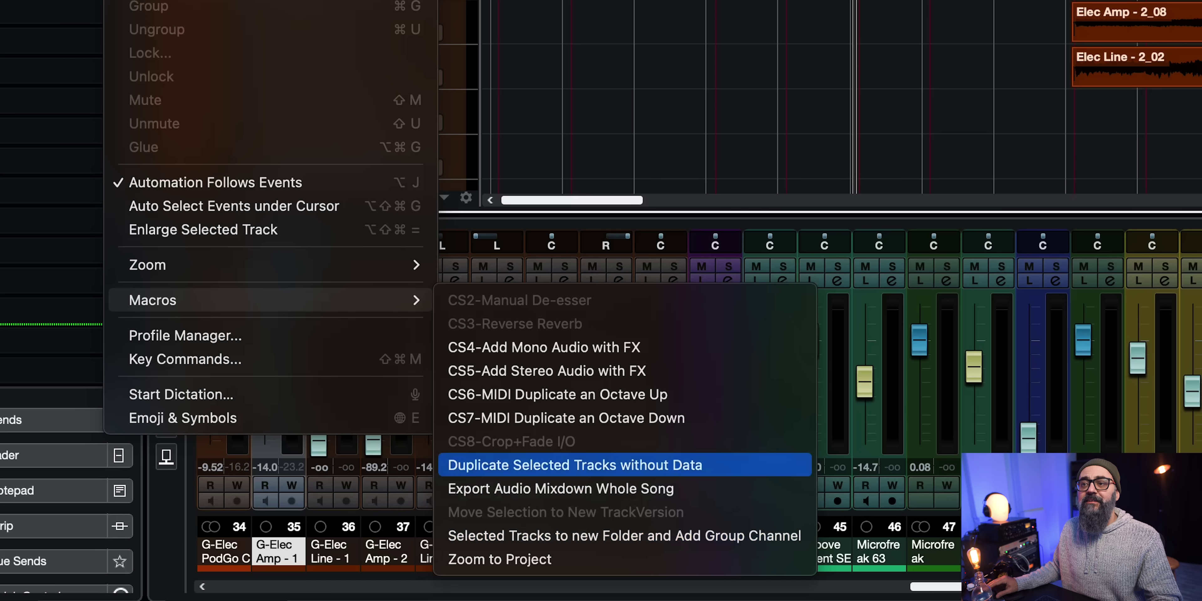
click(516, 465)
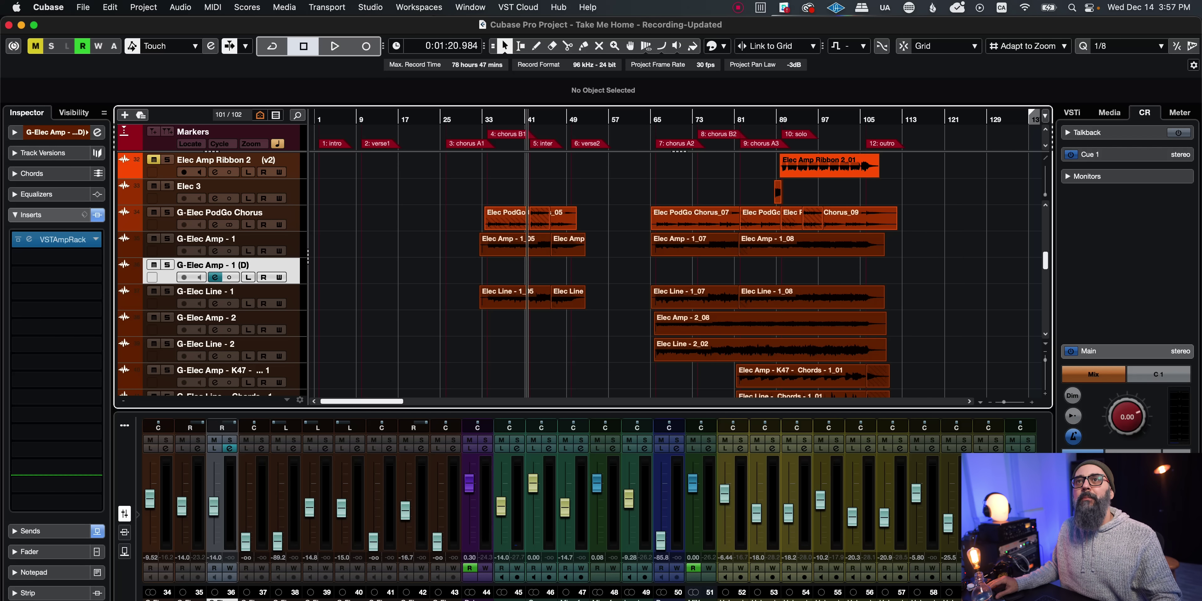
click(110, 7)
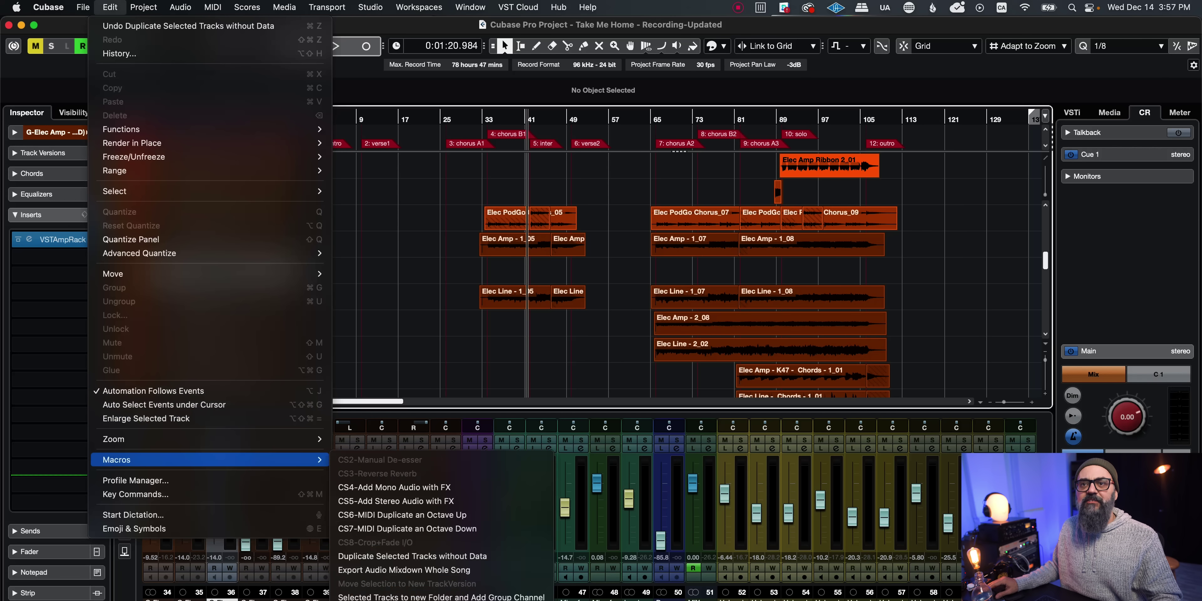
In Key Commands, review the Move Selection to New TrackVersion and Selected Tracks to new Folder and Add Group Channel macros.
click(136, 493)
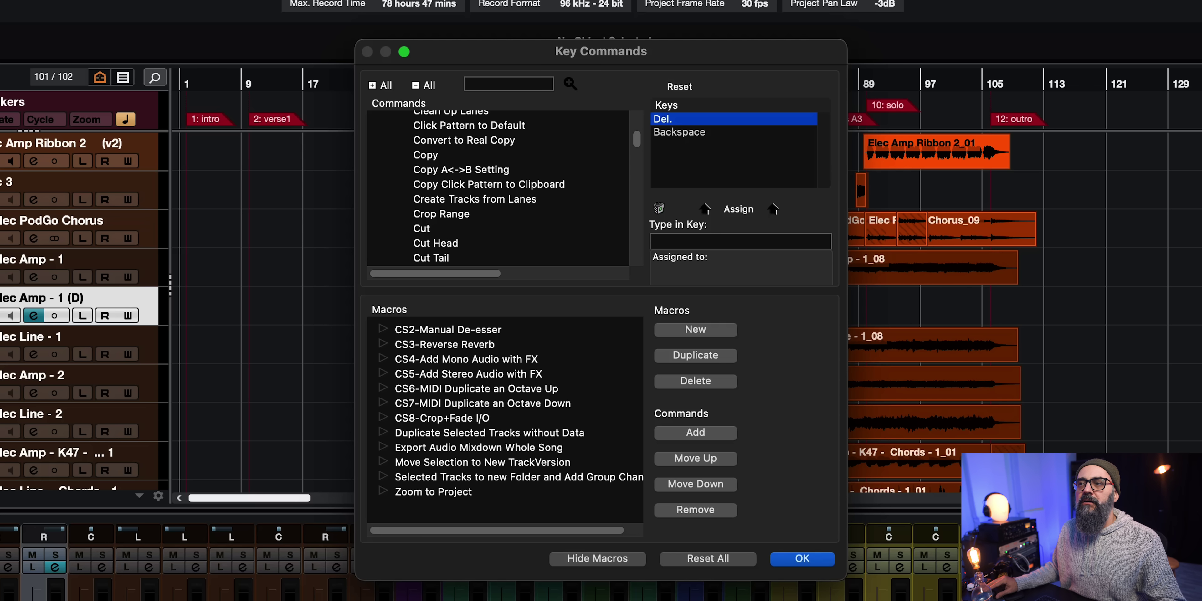
click(443, 462)
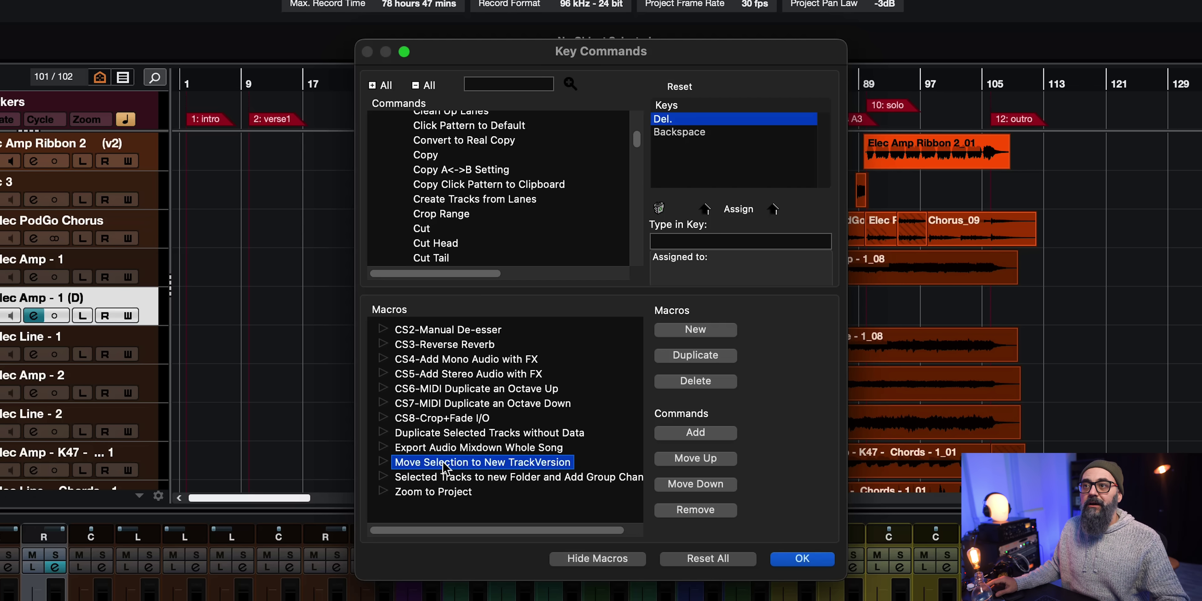
click(440, 477)
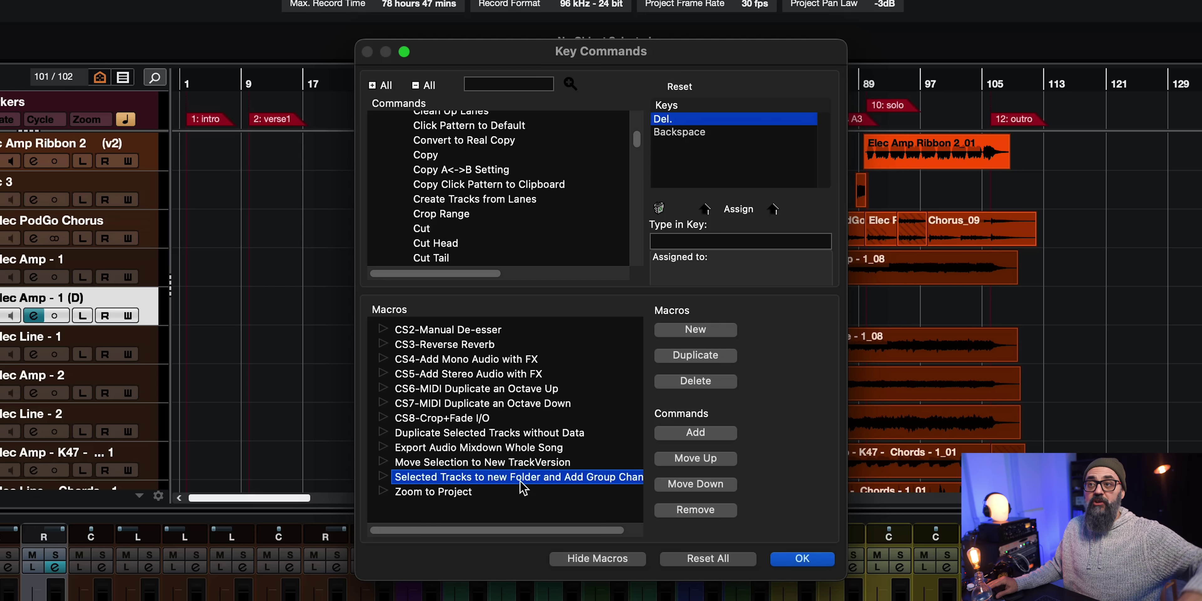
Close Key Commands, undo the track duplication, and select all the G-Elec guitar tracks.
key(Escape)
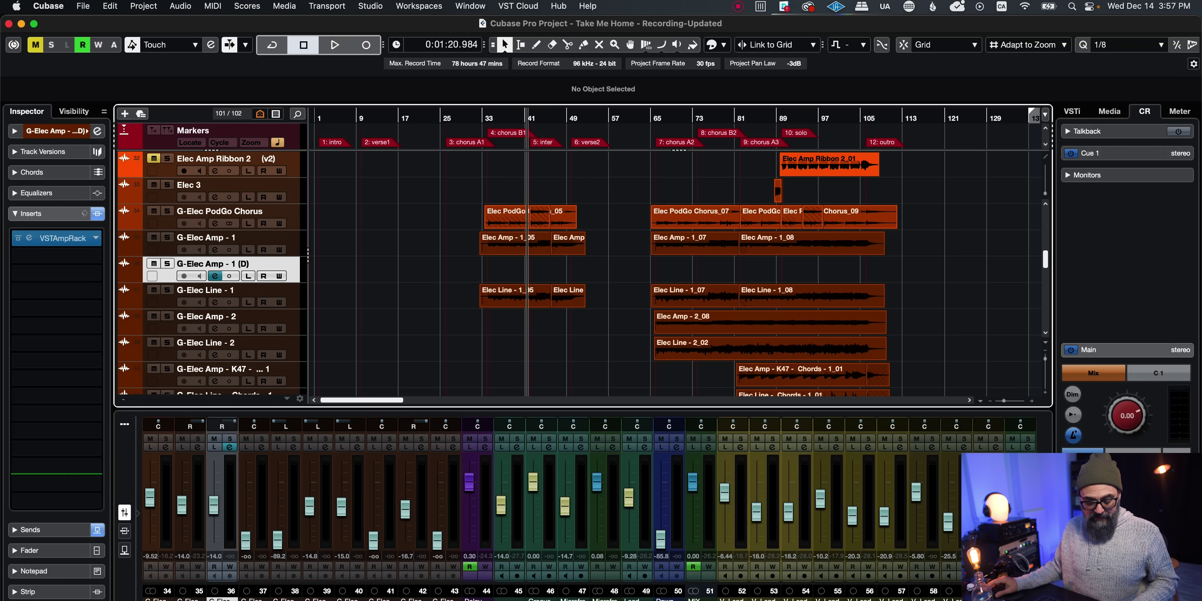
key(super+z)
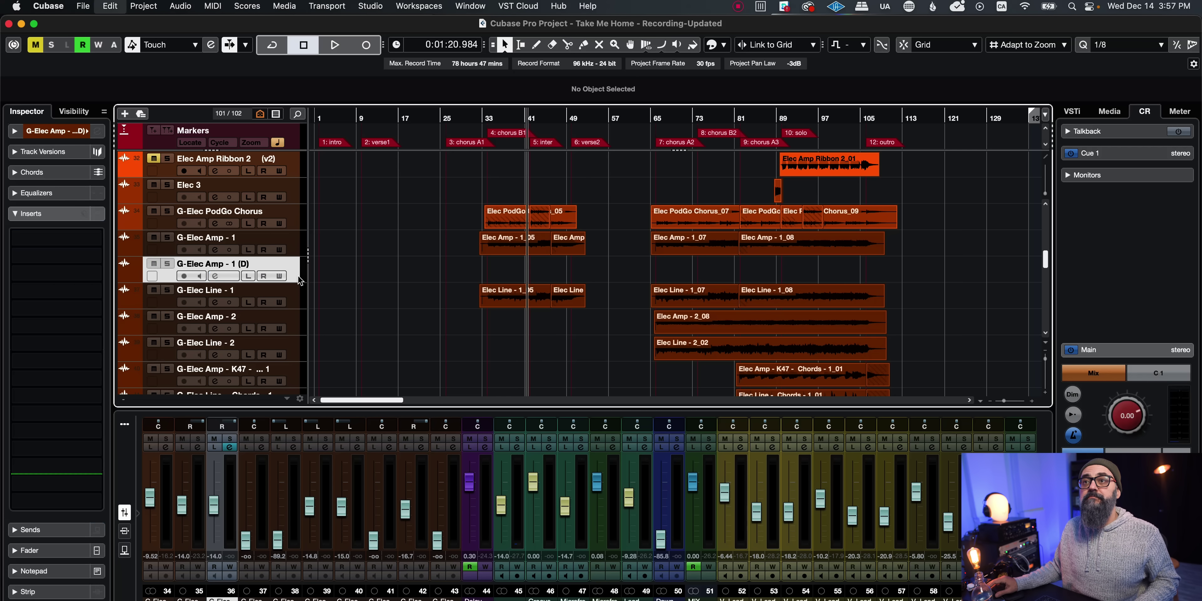
key(Up)
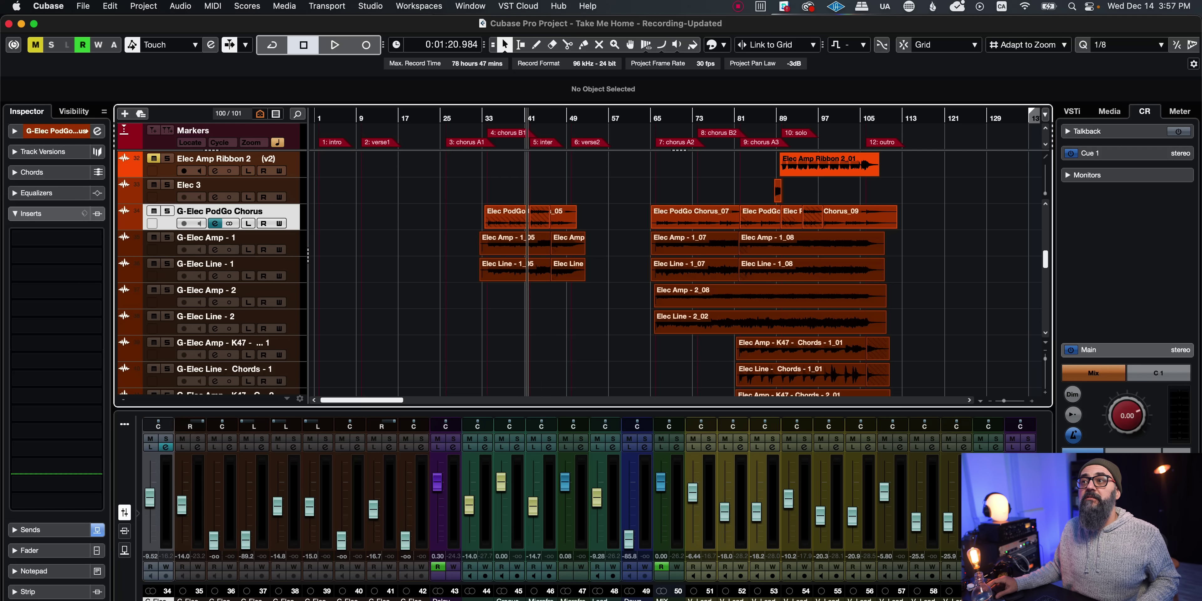
scroll(373, 279, down, 3)
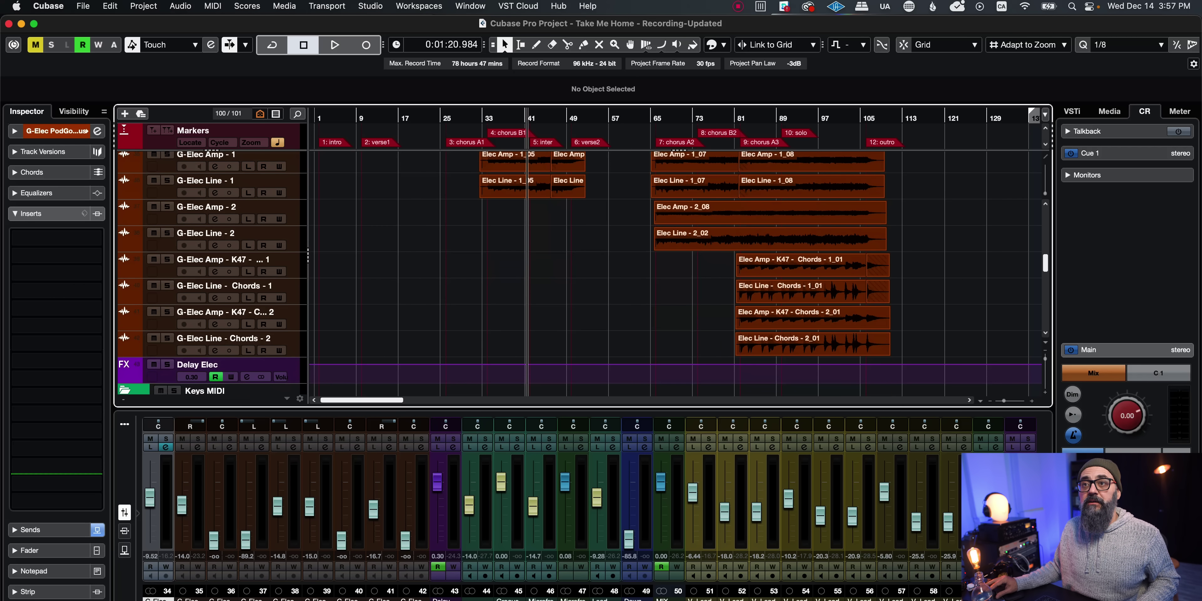
shift+click(233, 339)
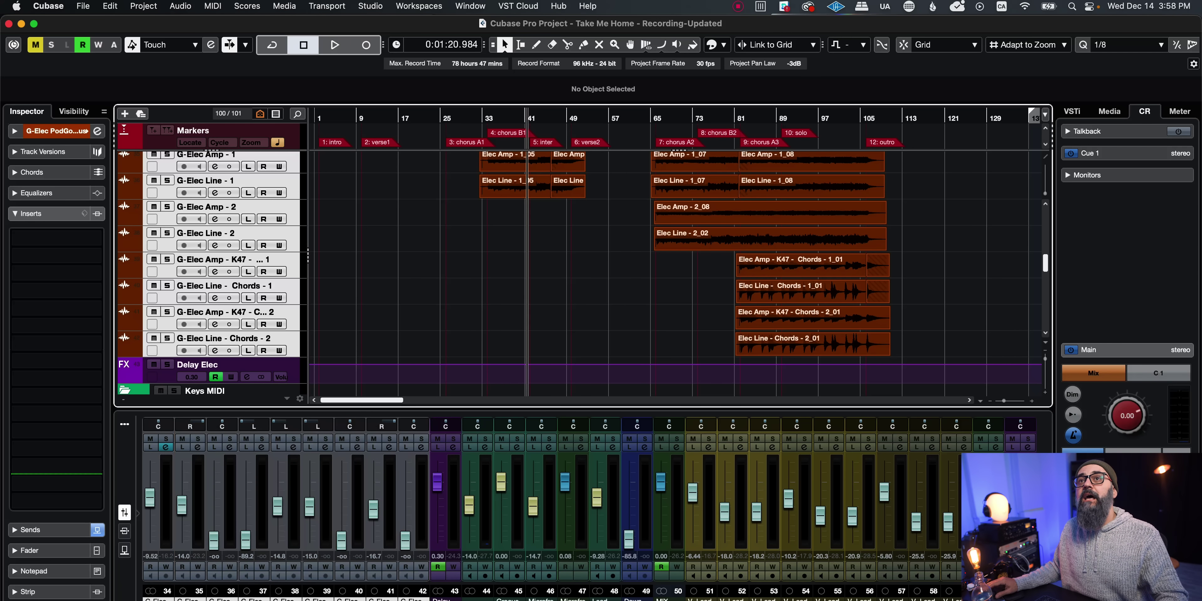
Run the Selected Tracks to new Folder and Add Group Channel macro, naming the group TEST.
click(109, 6)
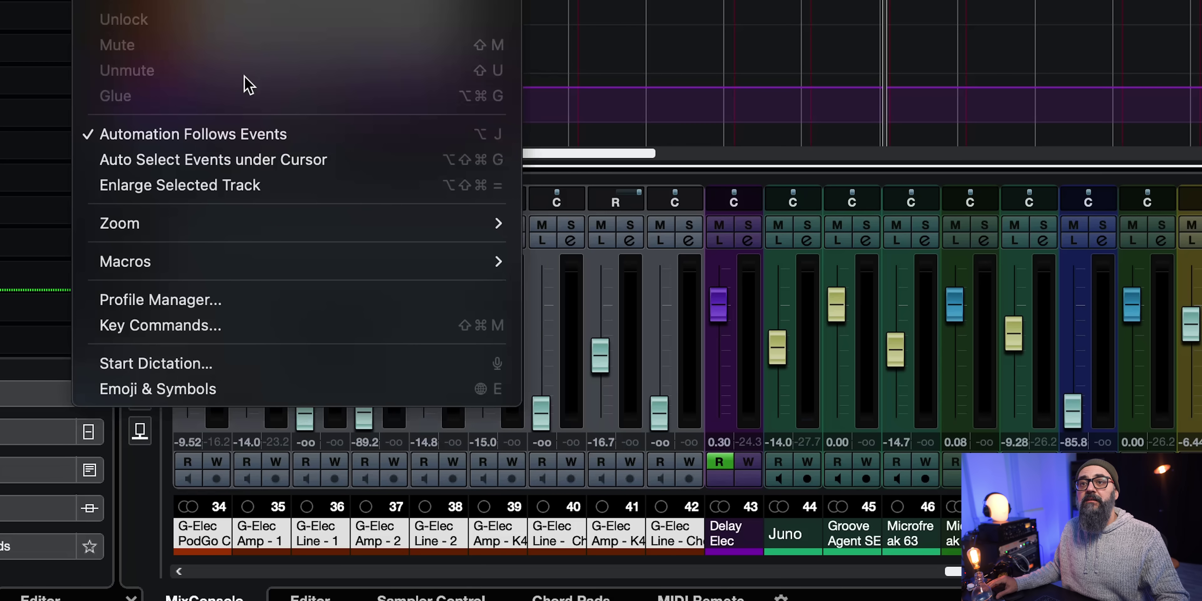
mouse_move(201, 458)
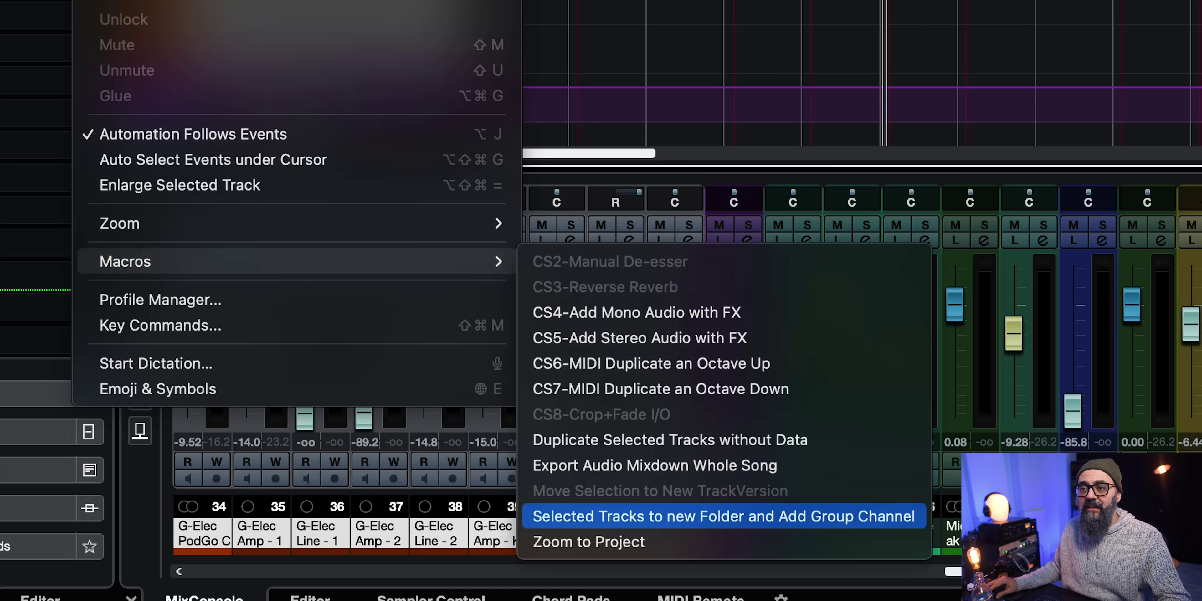
click(577, 523)
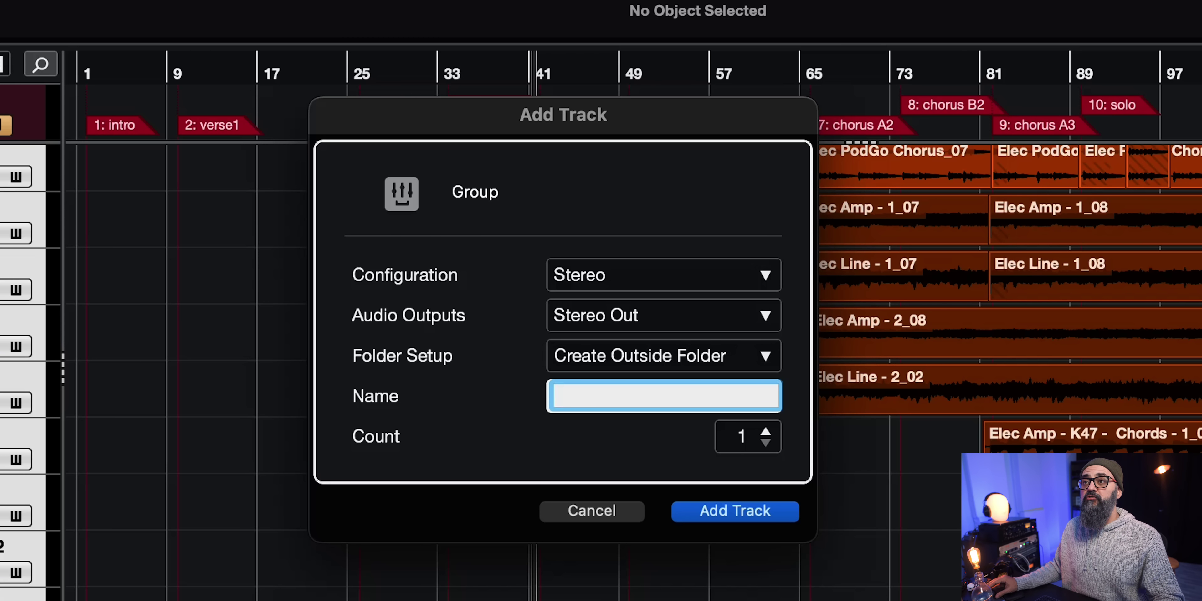
text(TES)
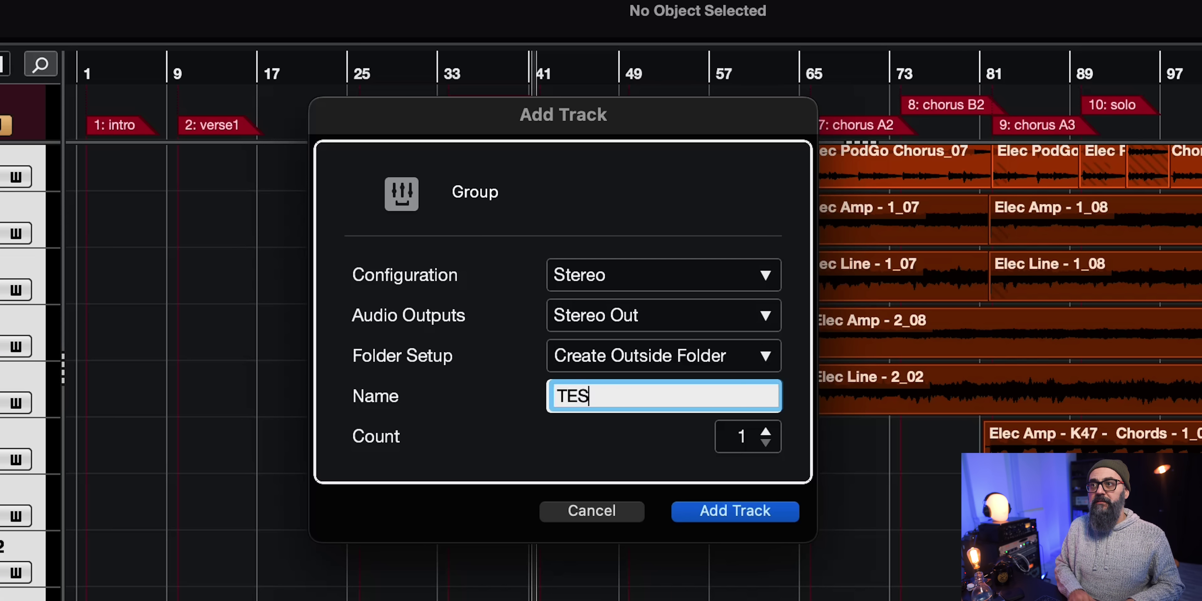
text(T)
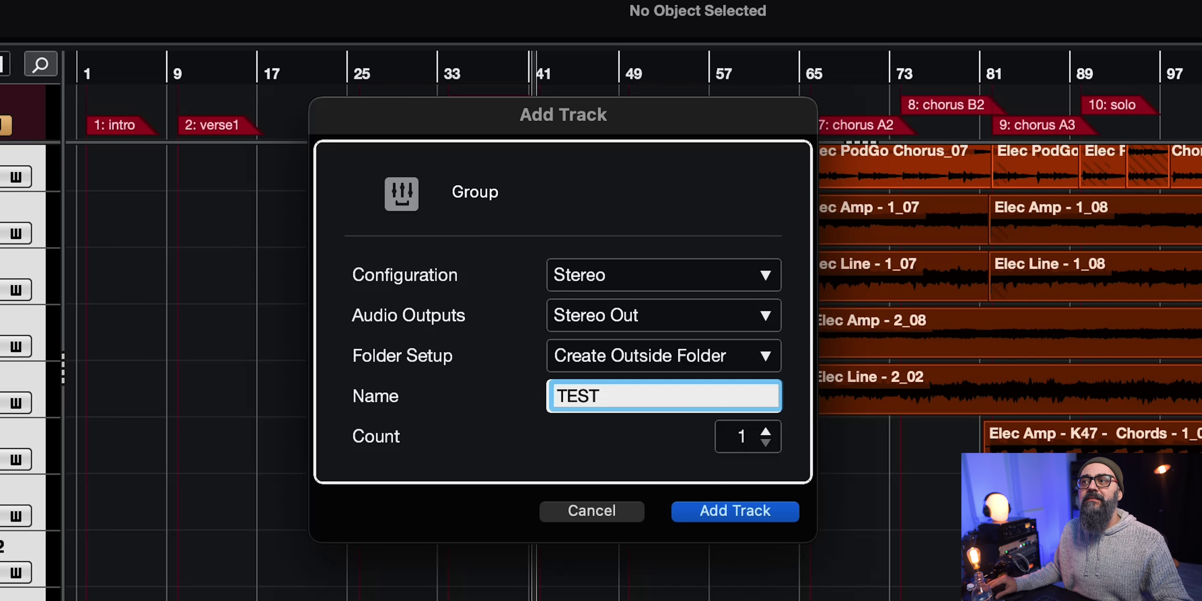
key(Return)
scroll(452, 314, up, 5)
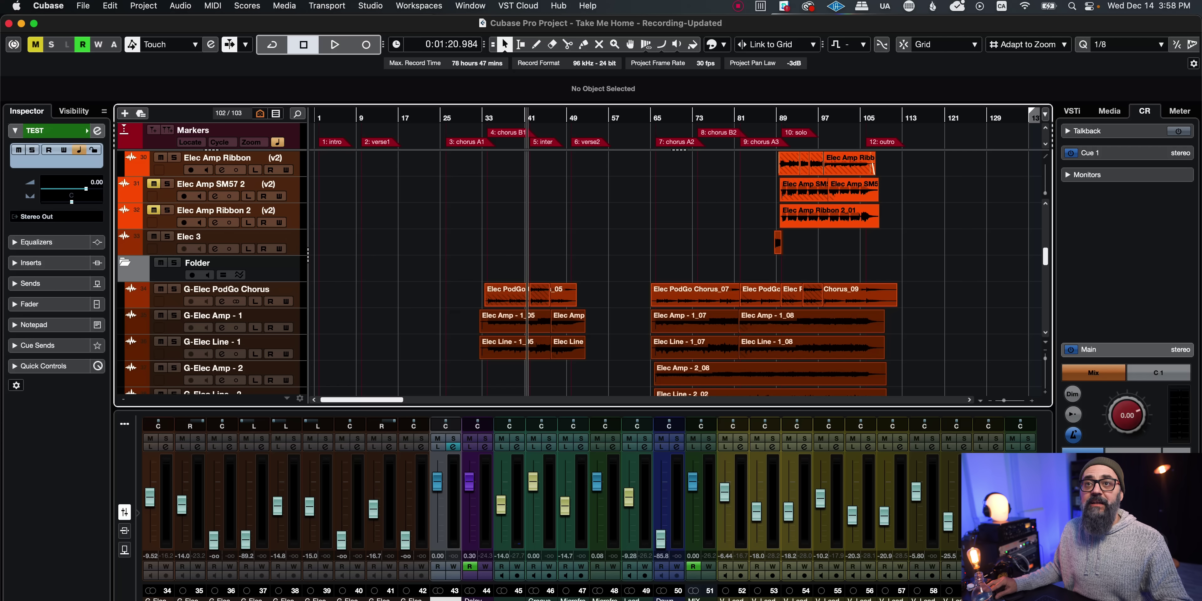
Collapse and re-expand the new folder, select the TEST group track, and undo the macro.
click(125, 264)
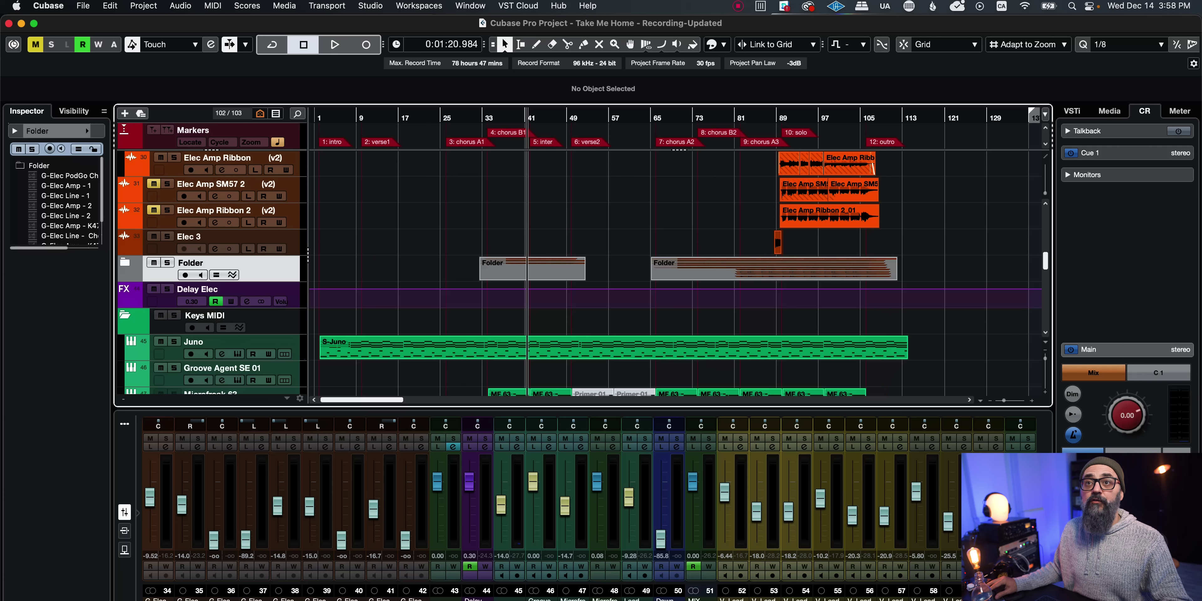
click(125, 262)
scroll(277, 288, down, 4)
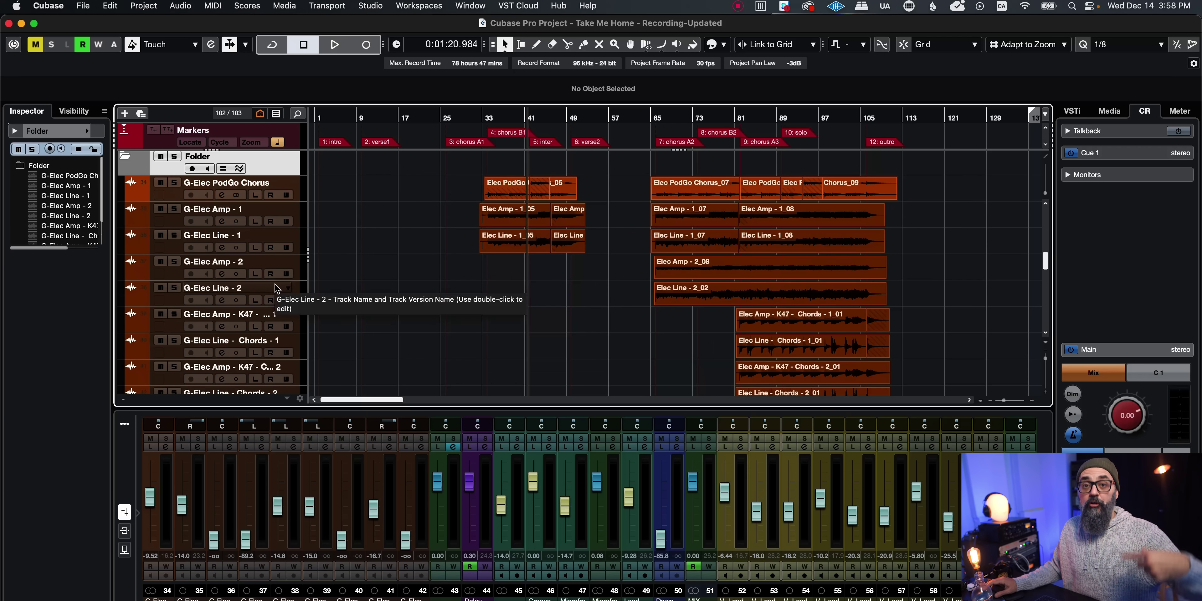
scroll(276, 289, down, 2)
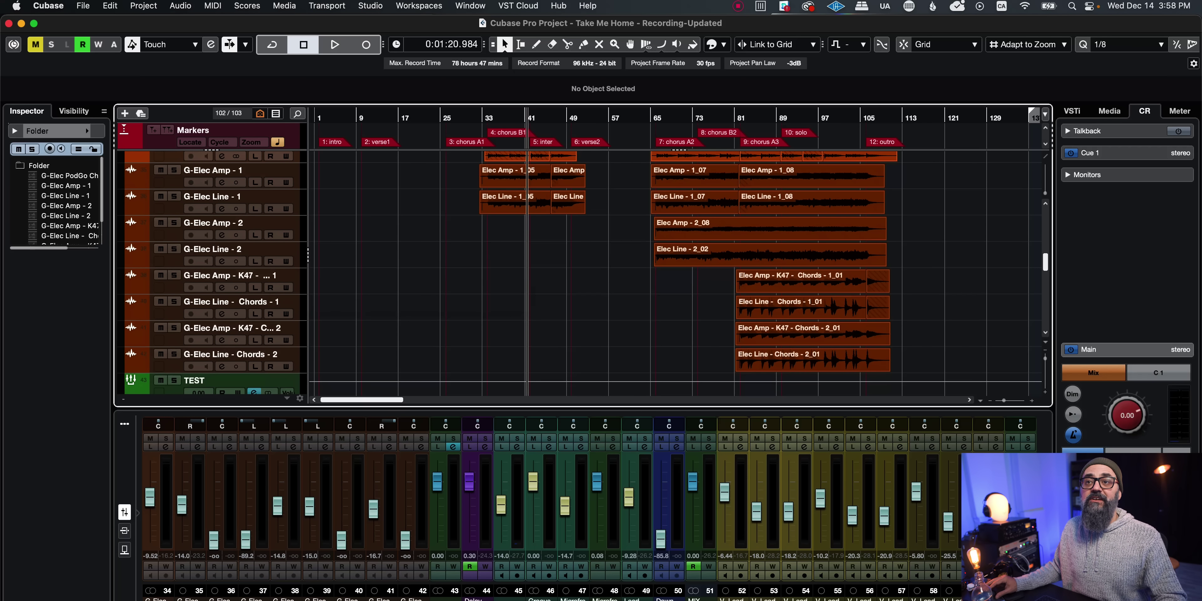
click(252, 381)
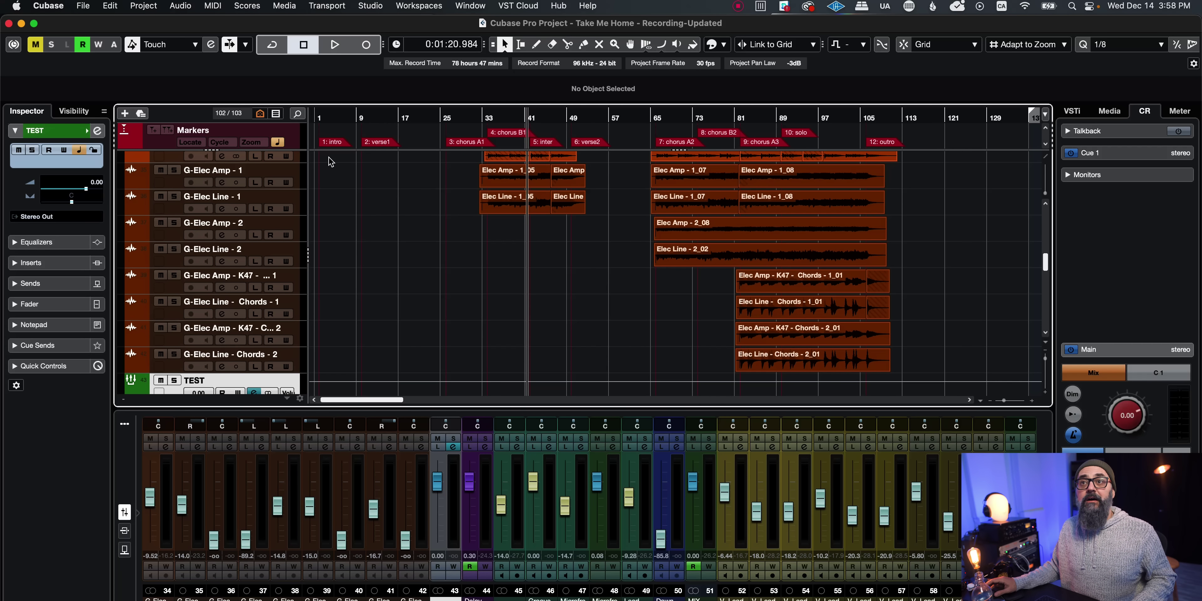
key(super+z)
In Key Commands, select the CS2-Manual De-esser macro and expand it to show its steps.
click(144, 6)
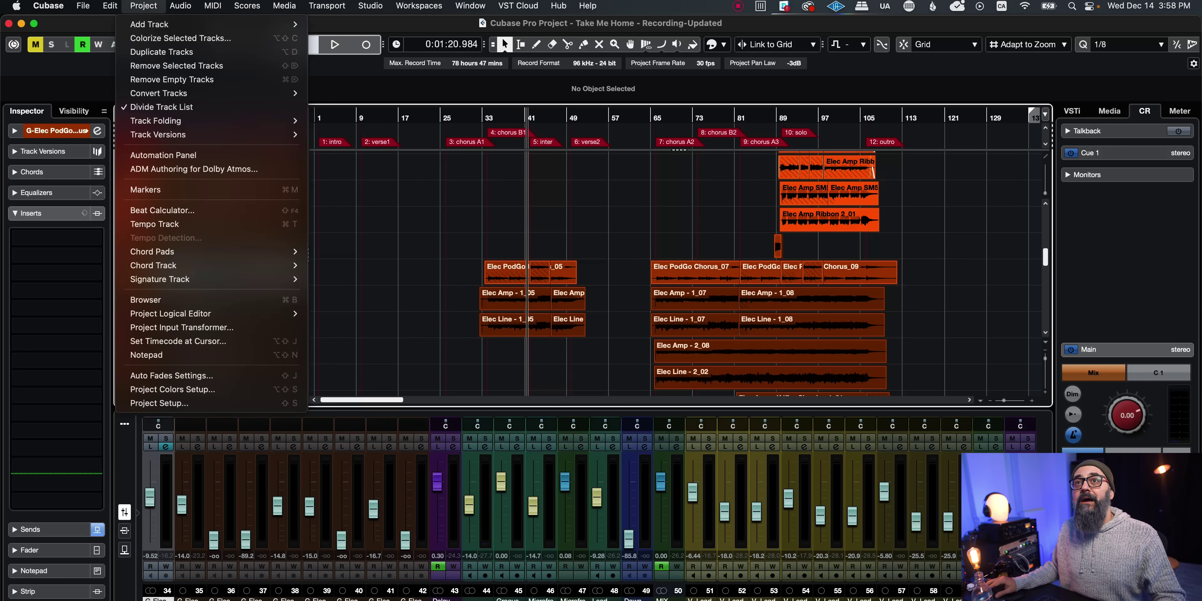
mouse_move(110, 6)
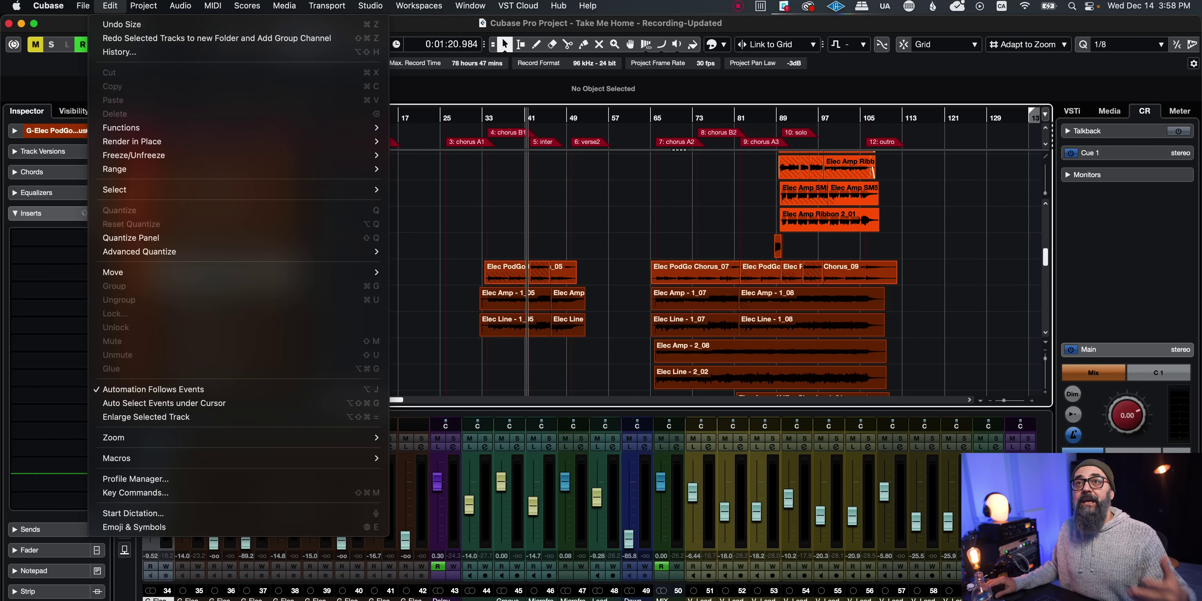
click(163, 496)
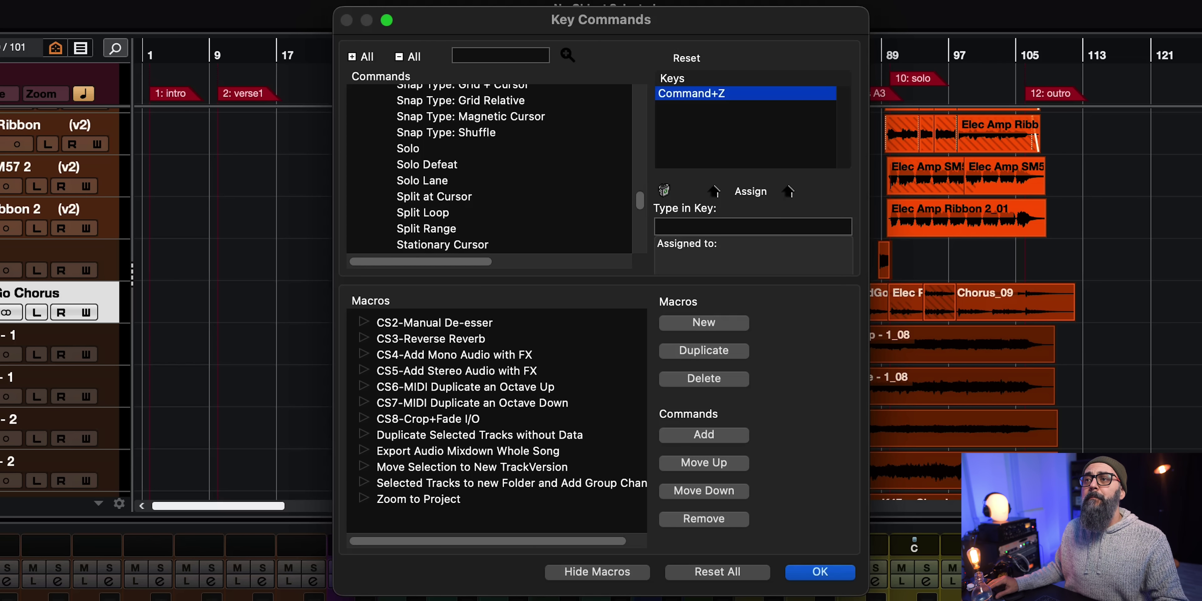
click(423, 325)
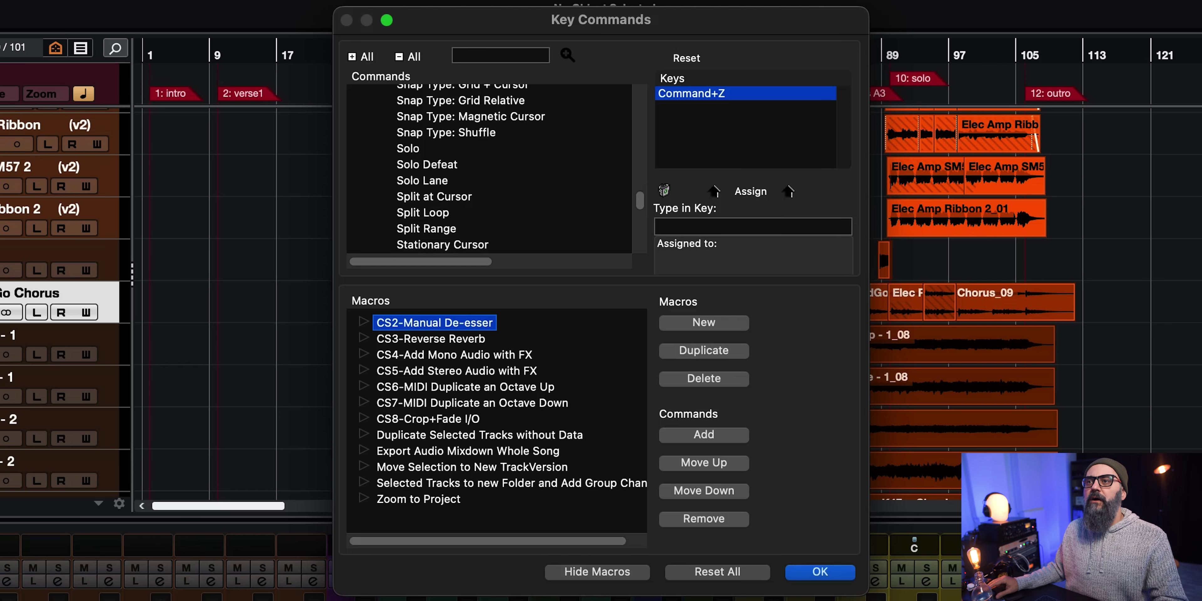
click(363, 322)
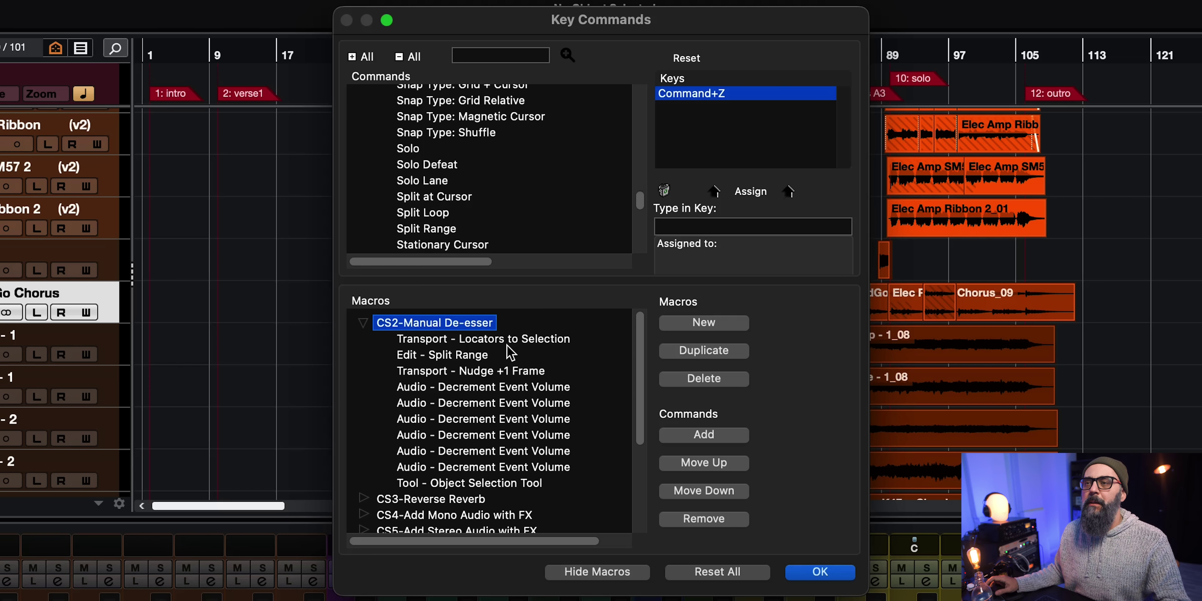
Step through its Locators to Selection, Split Range, Nudge +1 Frame and Decrement Event Volume commands.
click(437, 343)
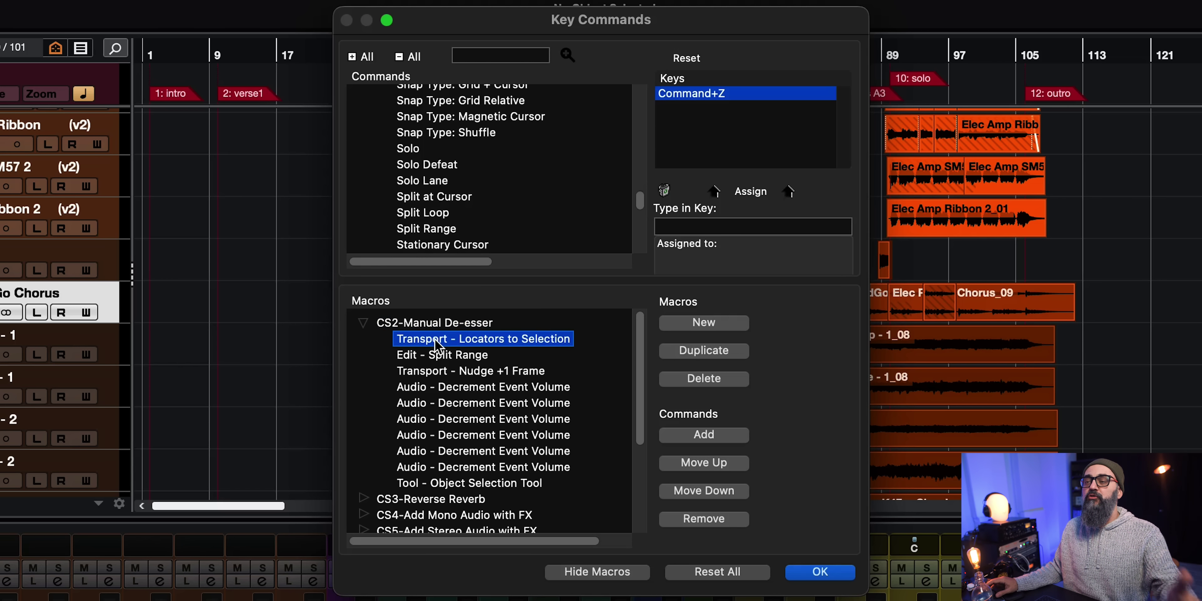
key(Down)
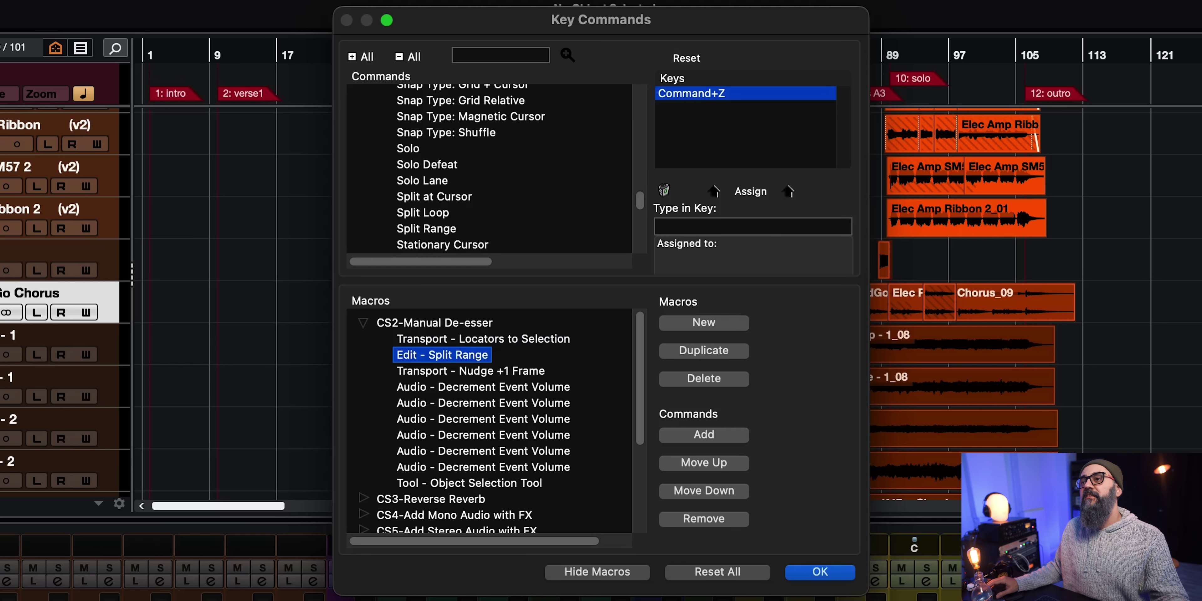
click(428, 371)
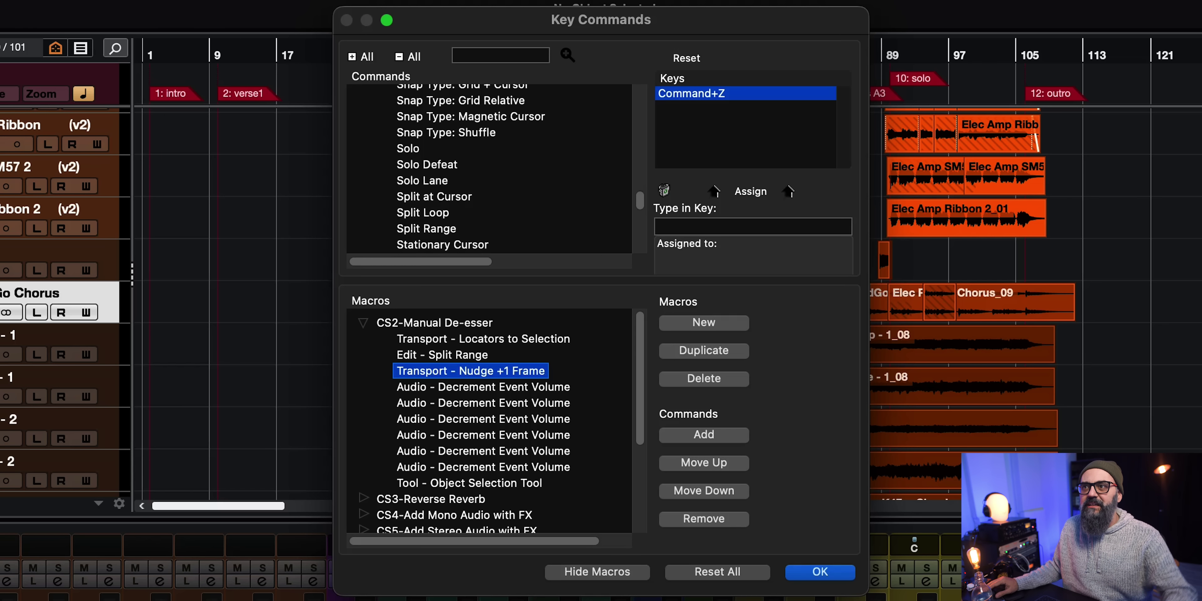
key(Down)
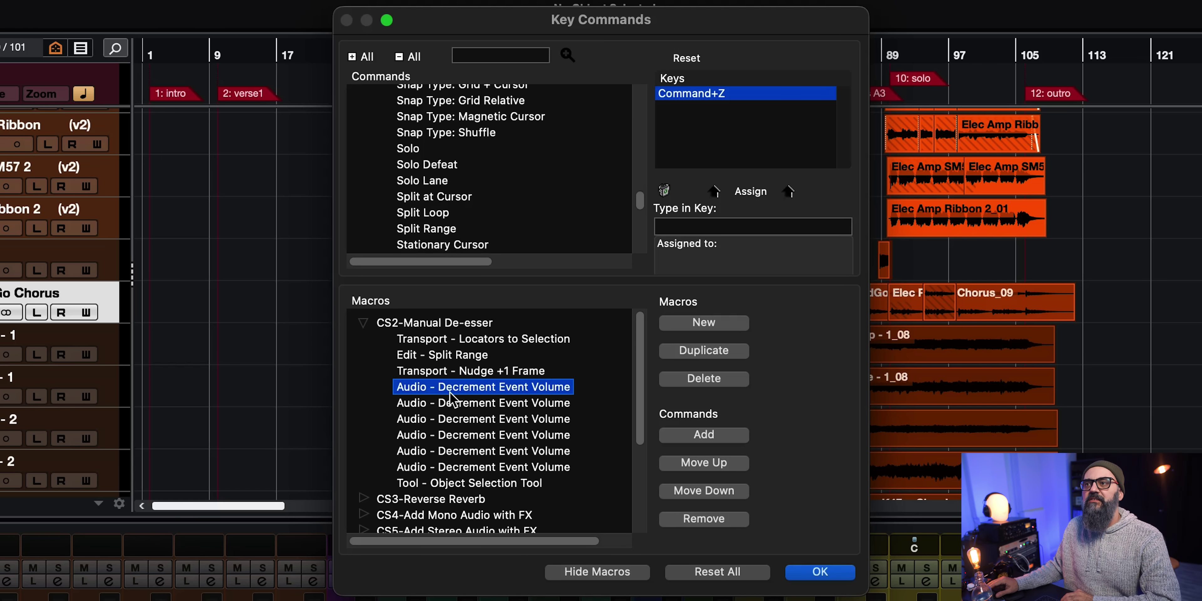
key(Down)
key(Down)
key(Down)
key(Down)
key(Down)
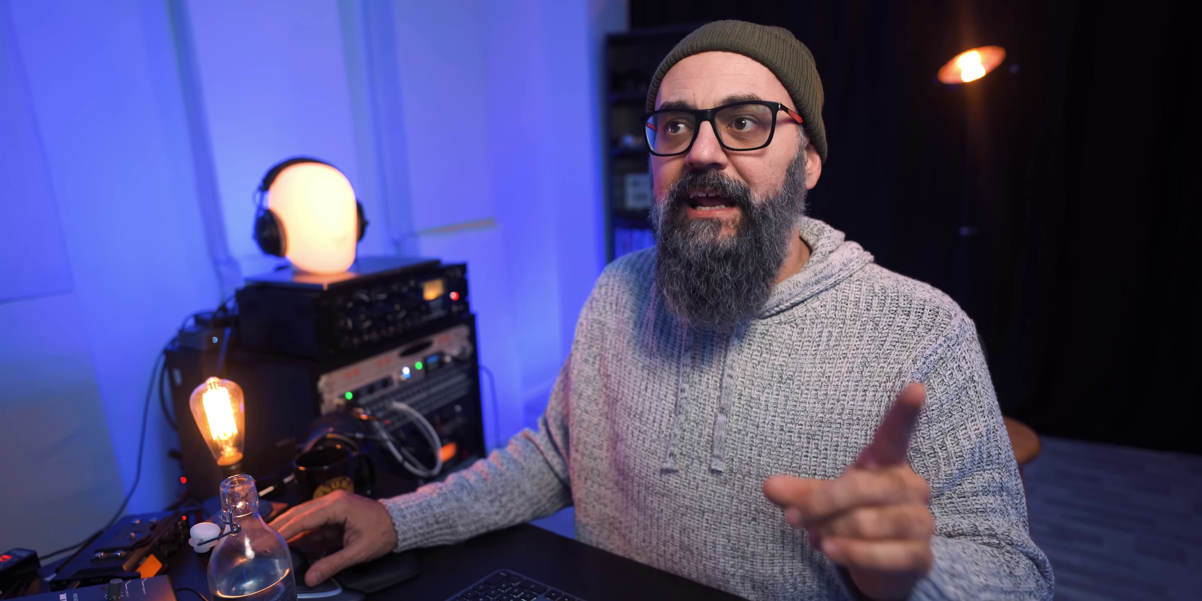
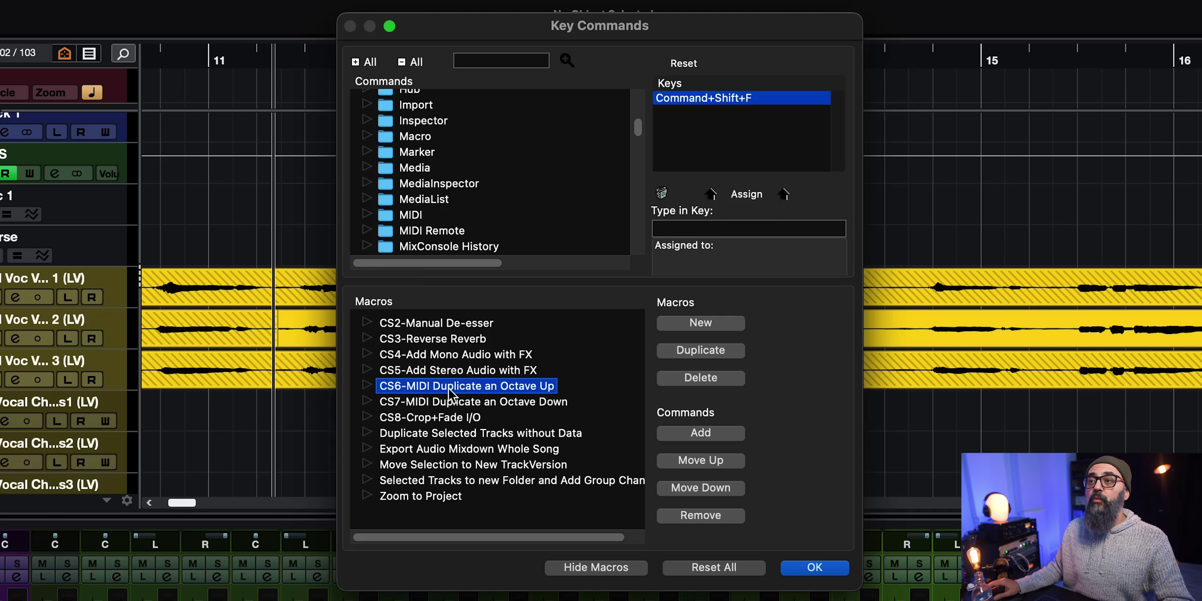
Select the CS3-Reverse Reverb macro in the Macros list and expand it to list its commands.
click(430, 417)
click(422, 343)
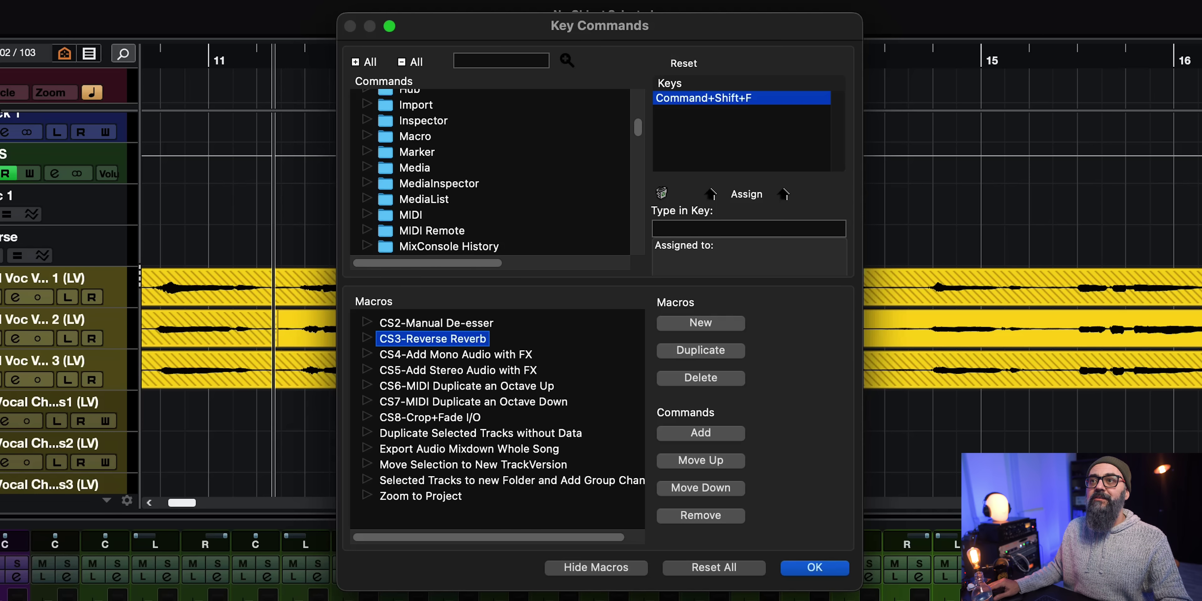
key(Right)
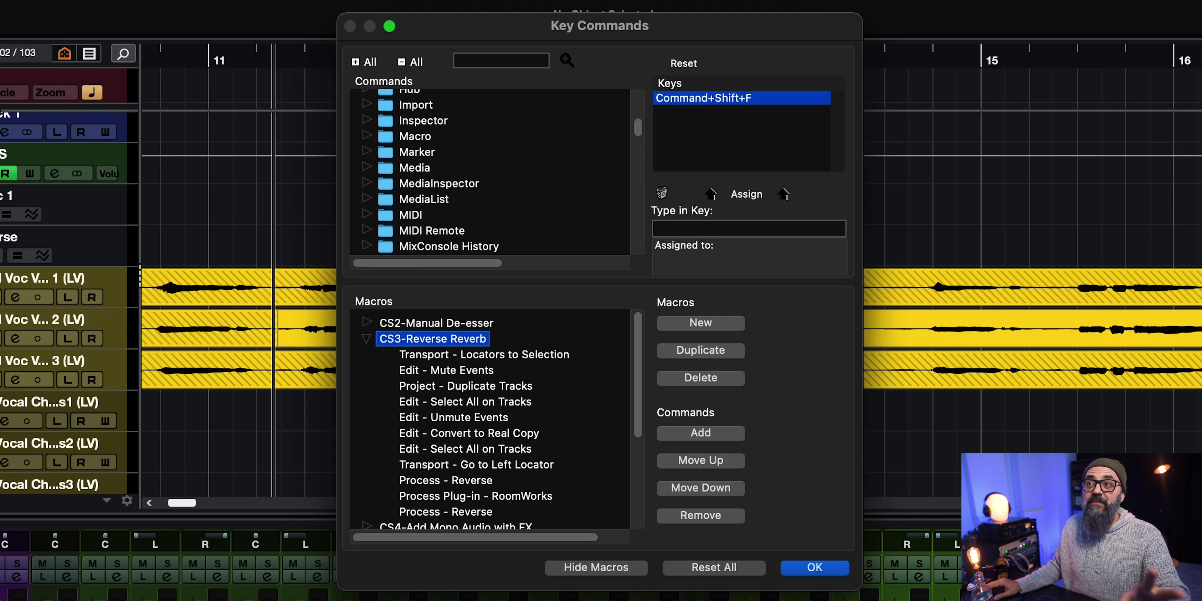
Step through the Locators to Selection, Mute Events, Duplicate Tracks and Select All on Tracks commands.
scroll(489, 420, down, 1)
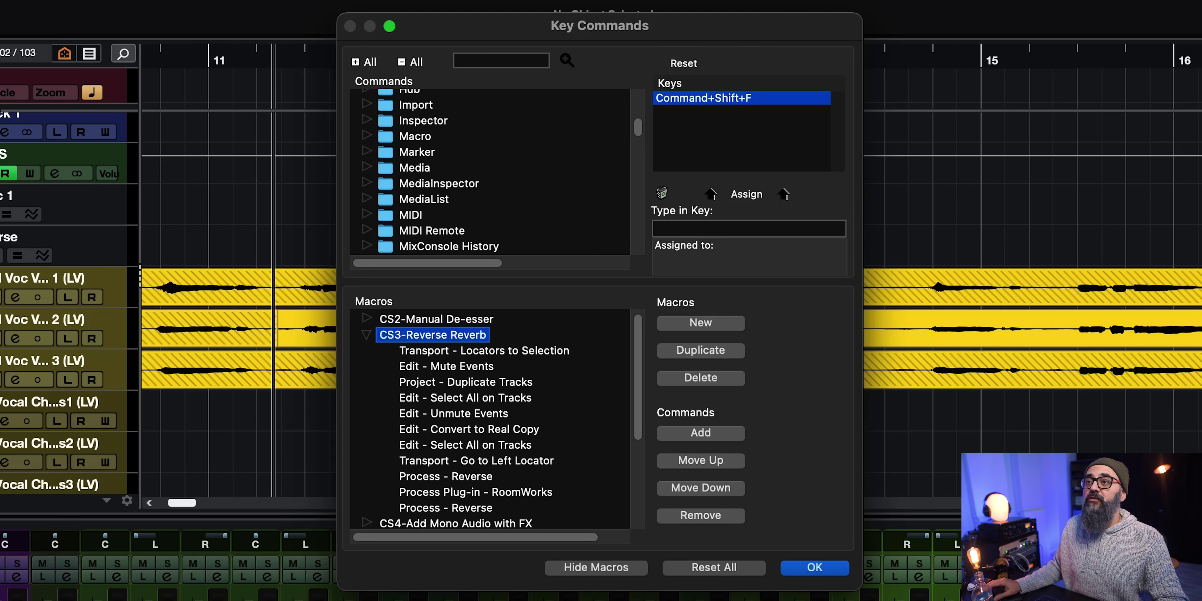
click(484, 351)
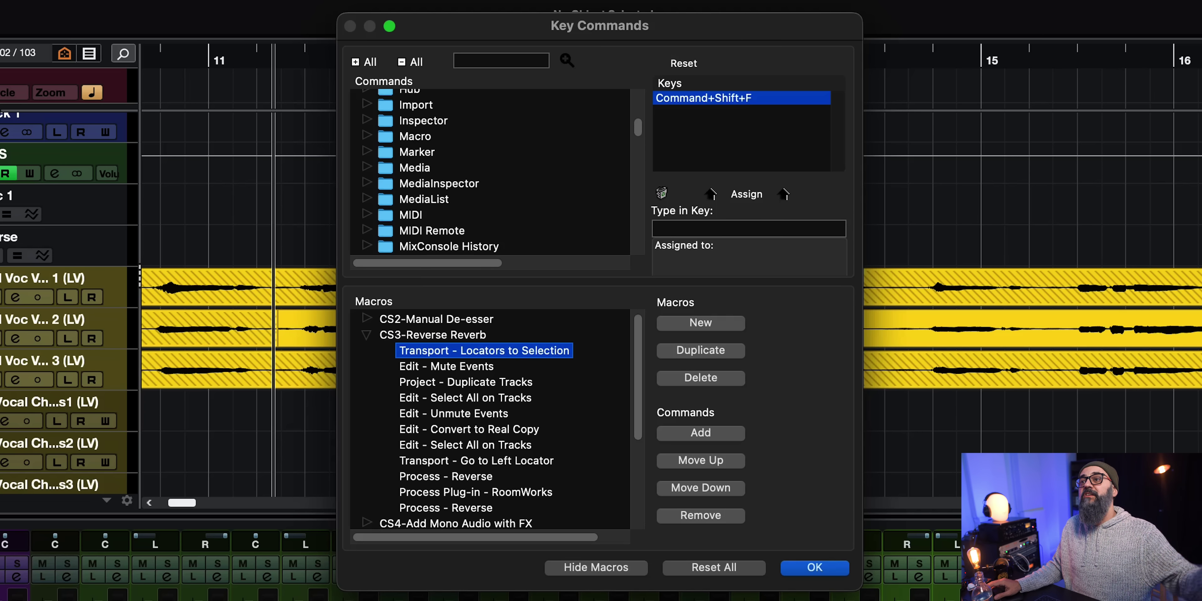
click(444, 367)
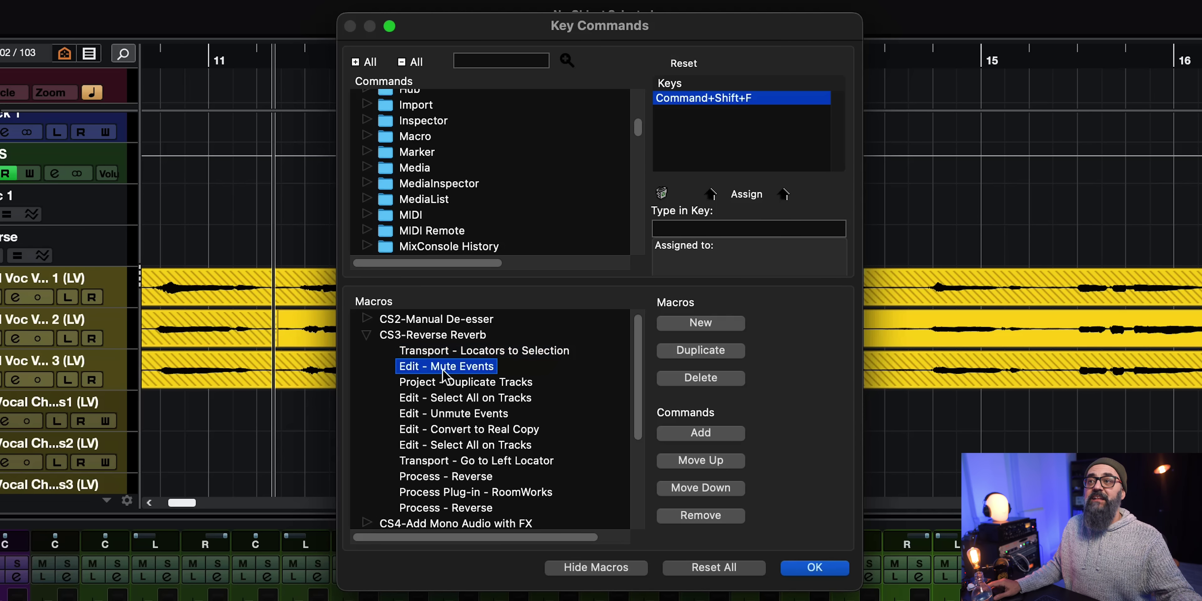
click(447, 384)
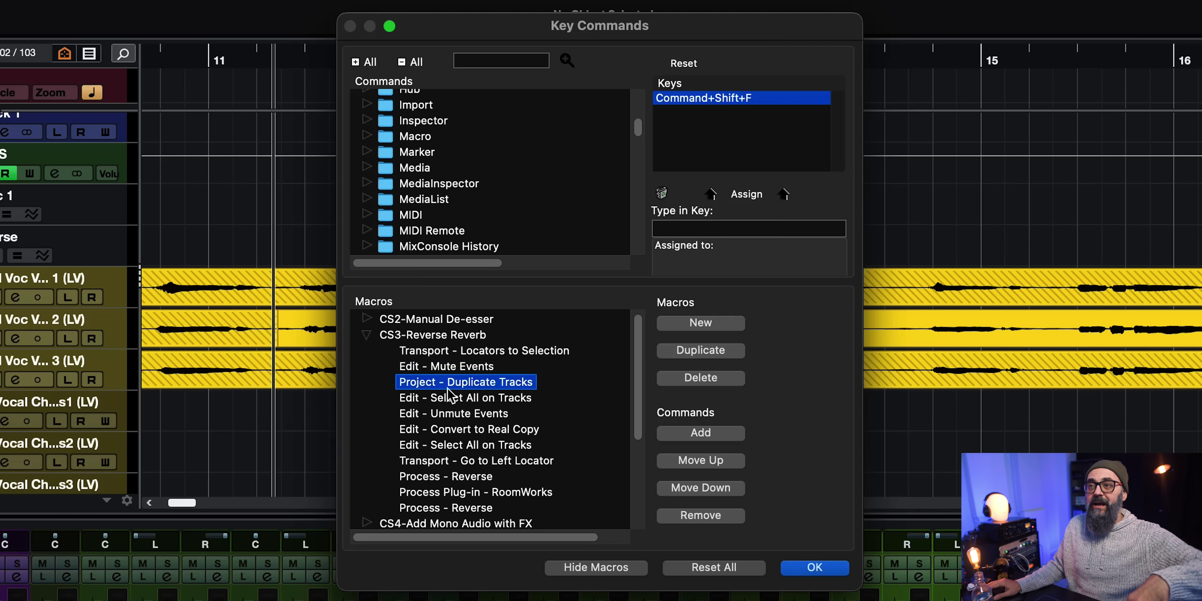
key(Down)
key(Down)
key(Down)
key(Down)
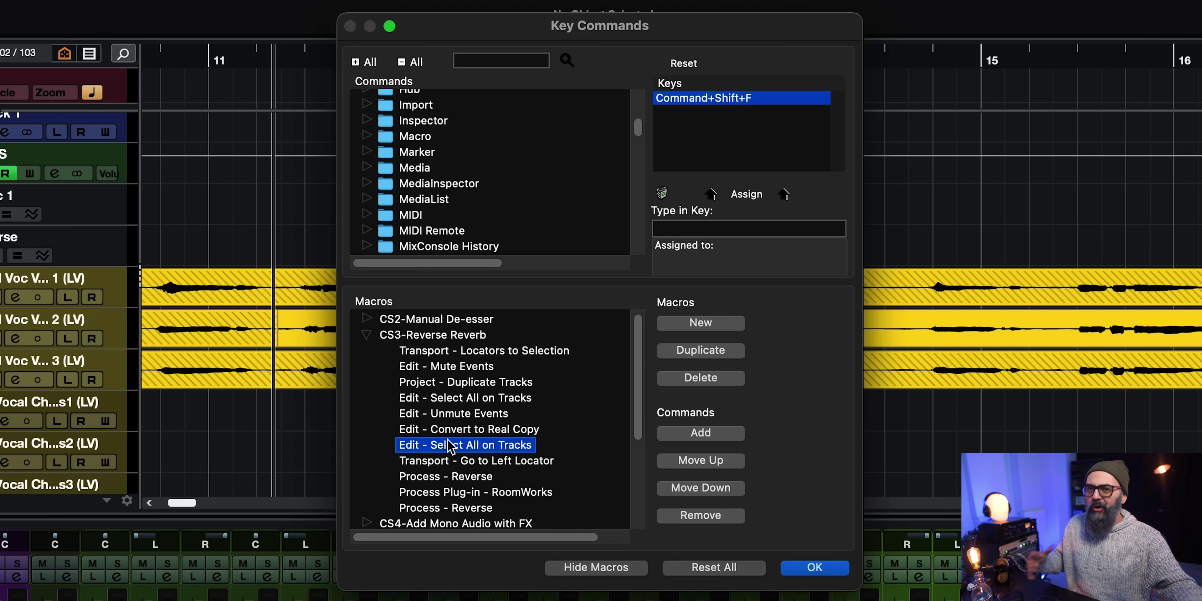
Reselect the CS3-Reverse Reverb macro and collapse its command list.
scroll(498, 441, down, 1)
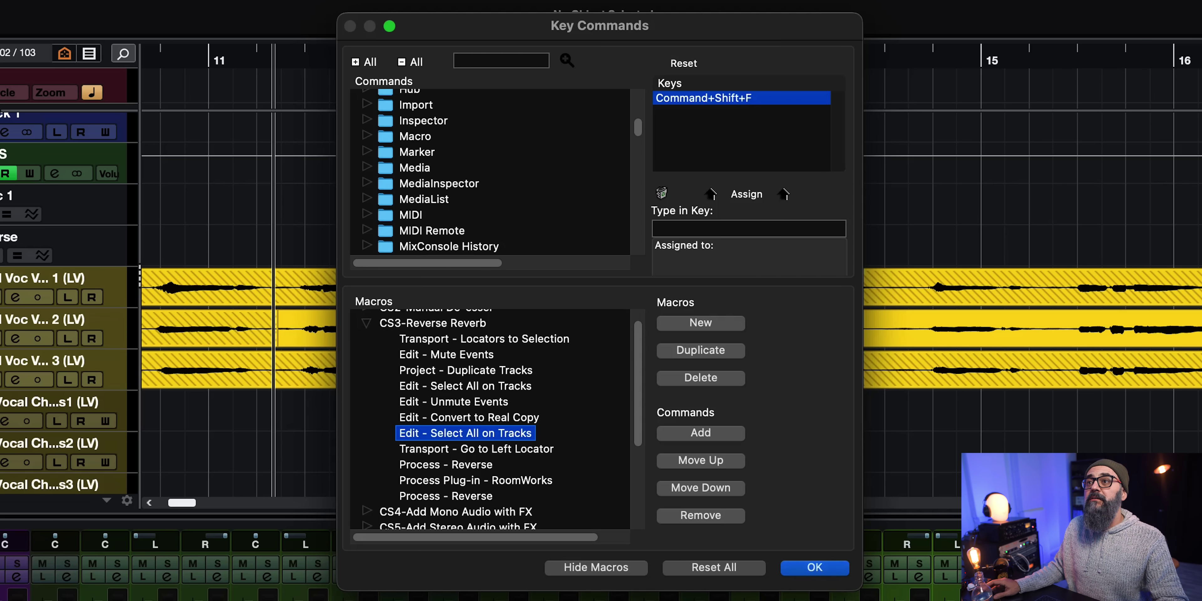
scroll(484, 386, down, 1)
scroll(484, 386, up, 2)
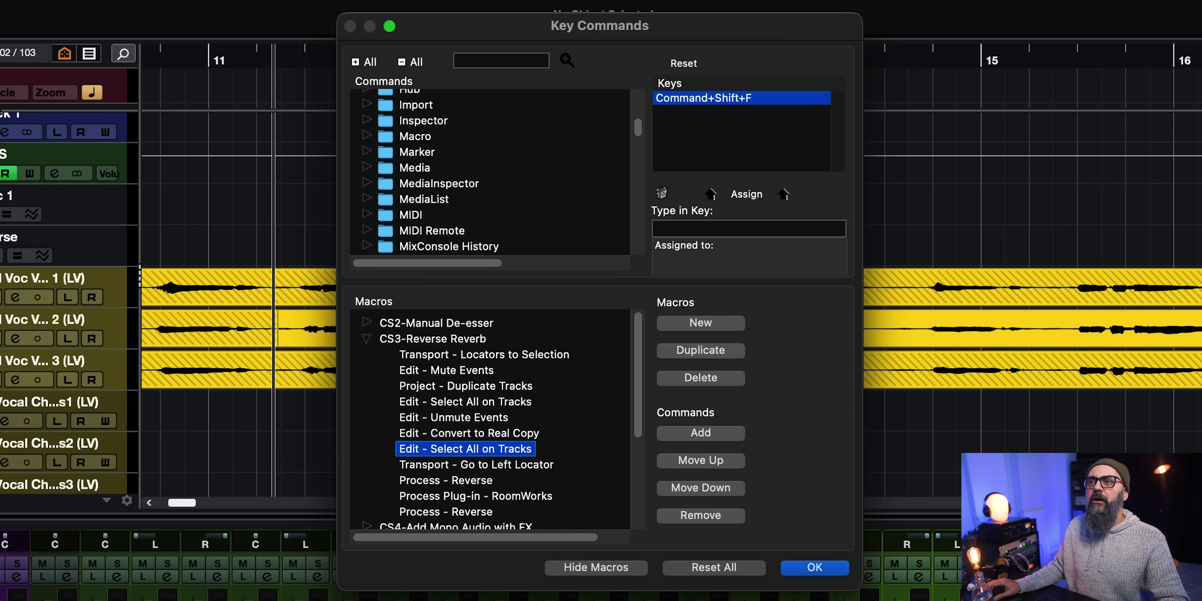
click(432, 338)
key(Left)
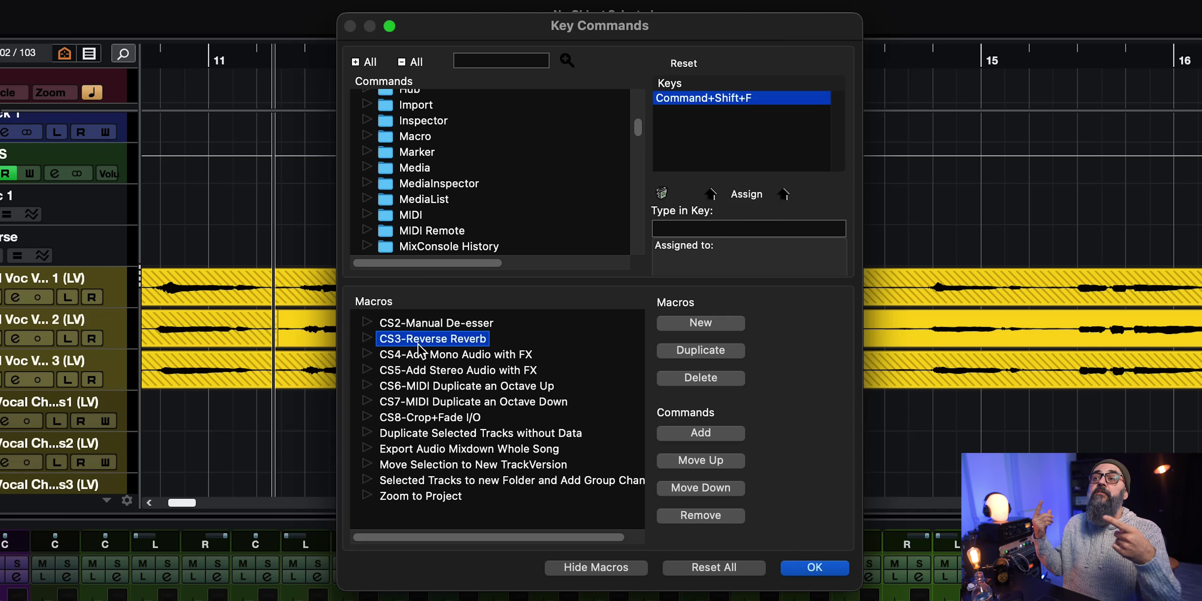
Expand the Macro category in the Commands list to show the macros.
click(513, 172)
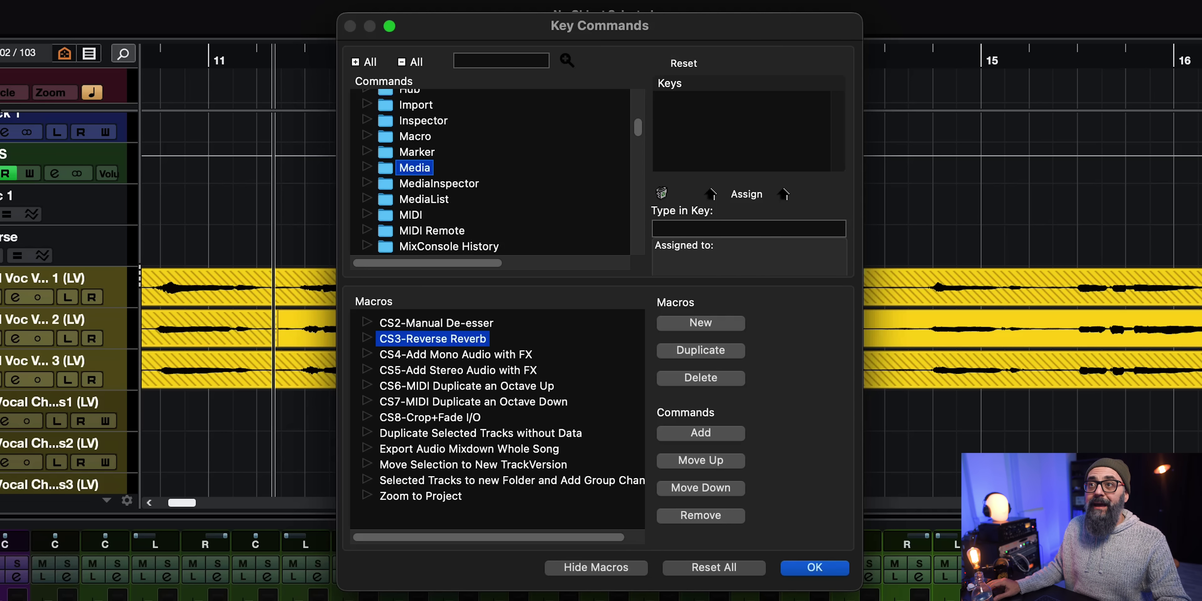
scroll(531, 193, down, 3)
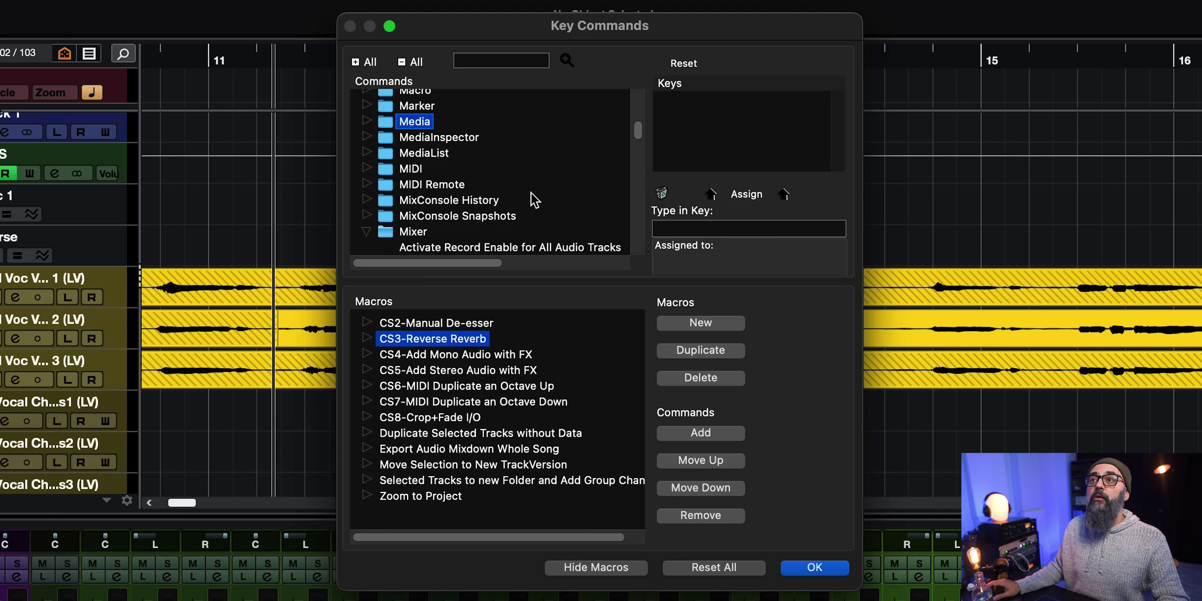
scroll(531, 193, up, 4)
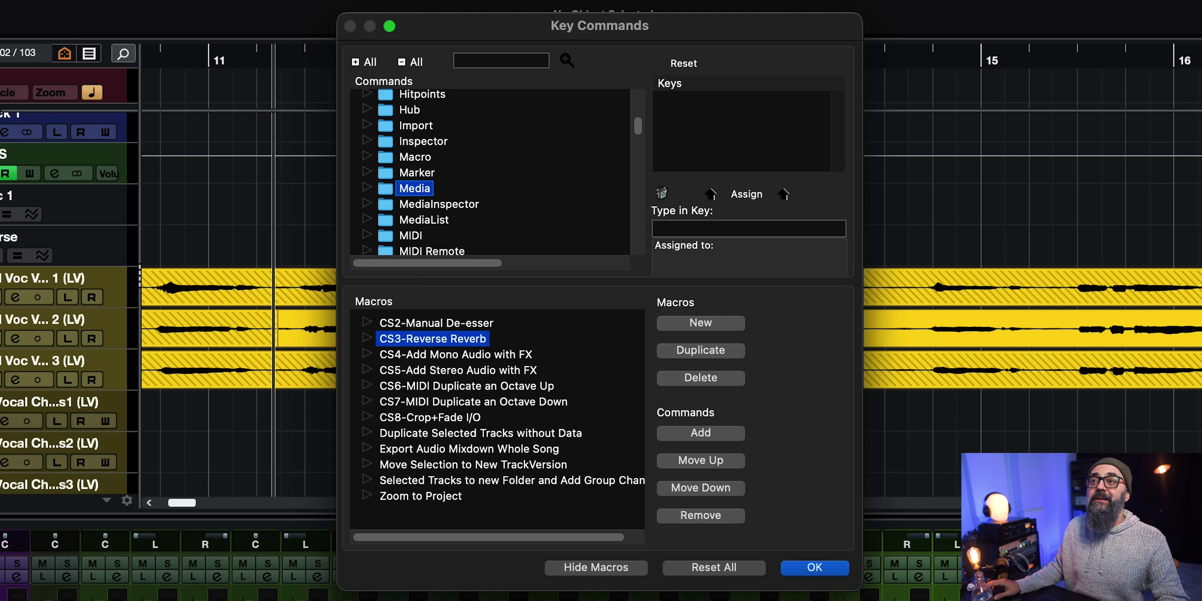
click(415, 159)
key(Right)
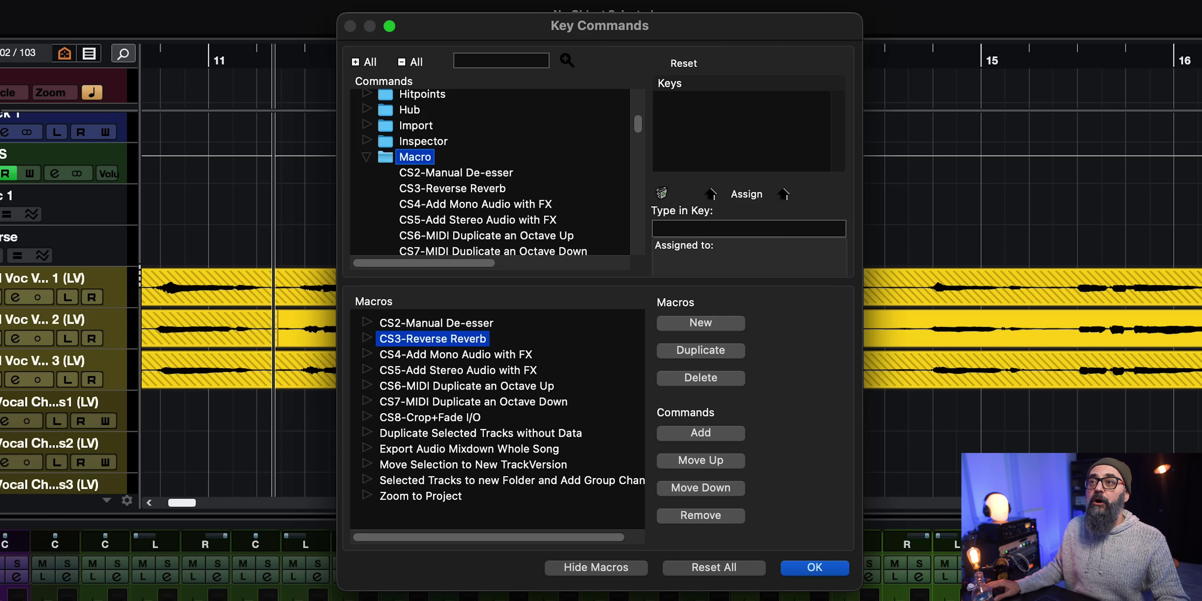
Find CS3-Reverse Reverb in the Macro category and check its assigned shortcut.
scroll(536, 182, down, 5)
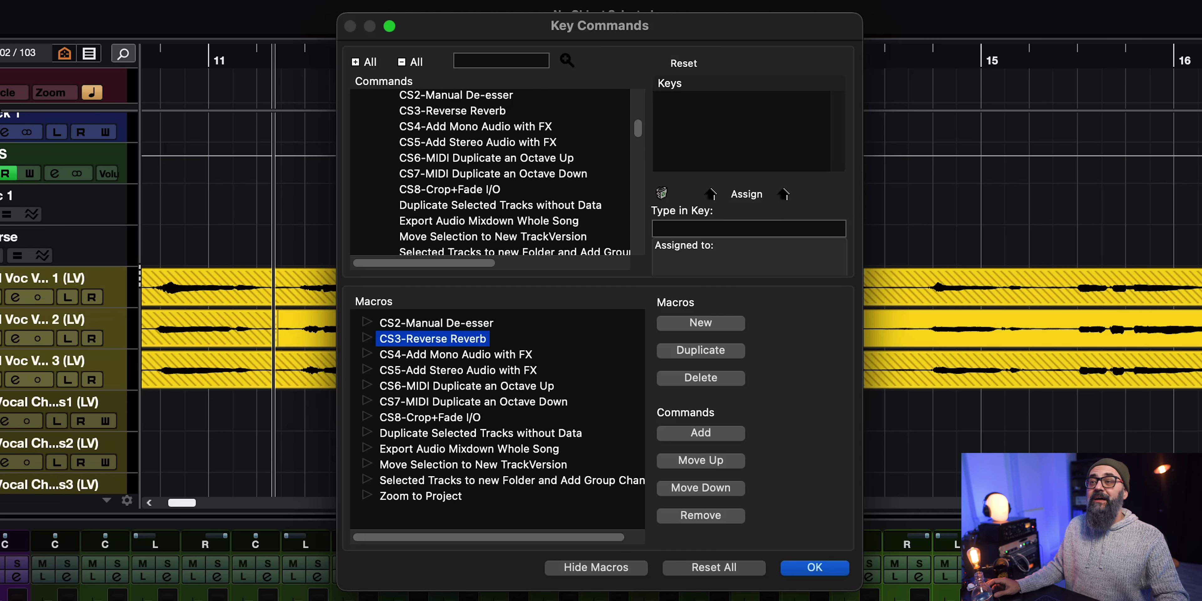
scroll(488, 184, down, 3)
scroll(488, 185, up, 6)
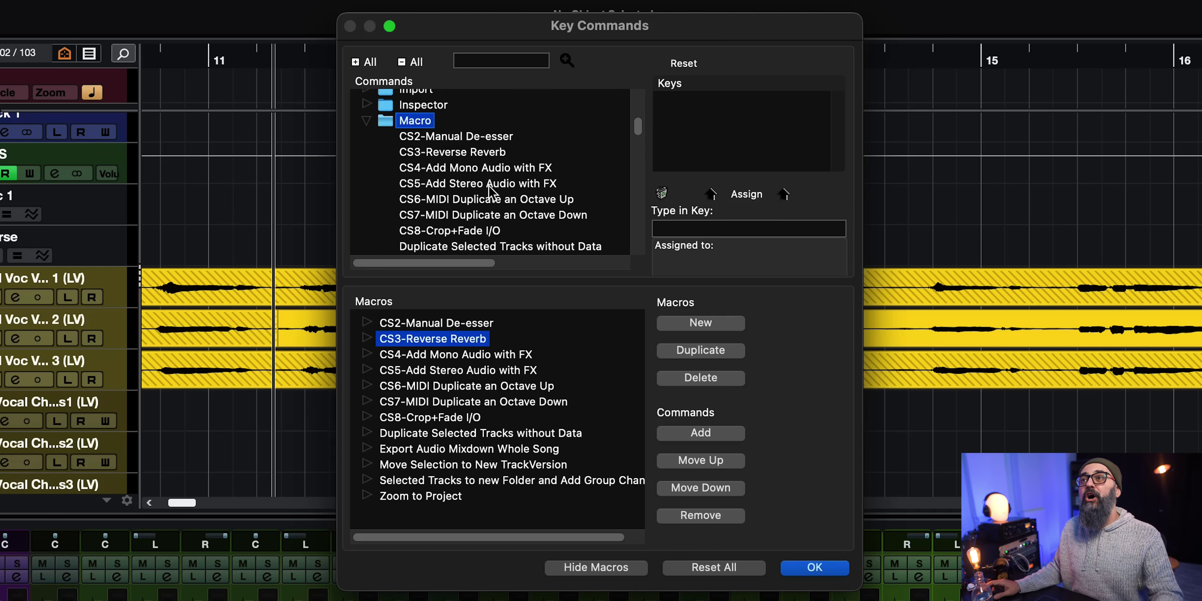
scroll(488, 191, down, 3)
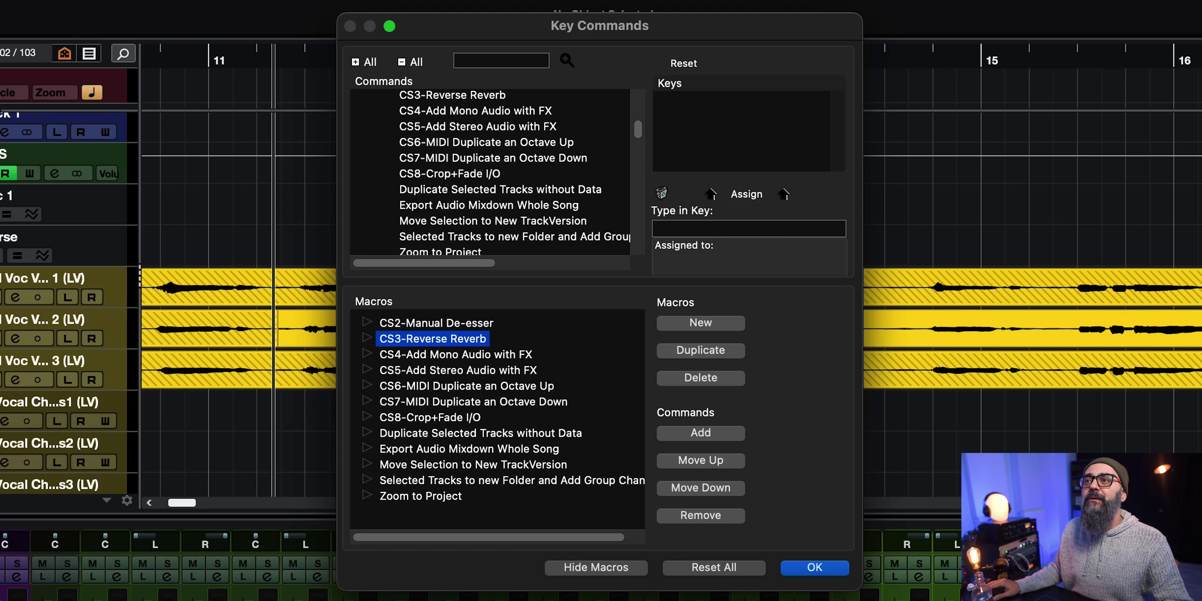
click(455, 99)
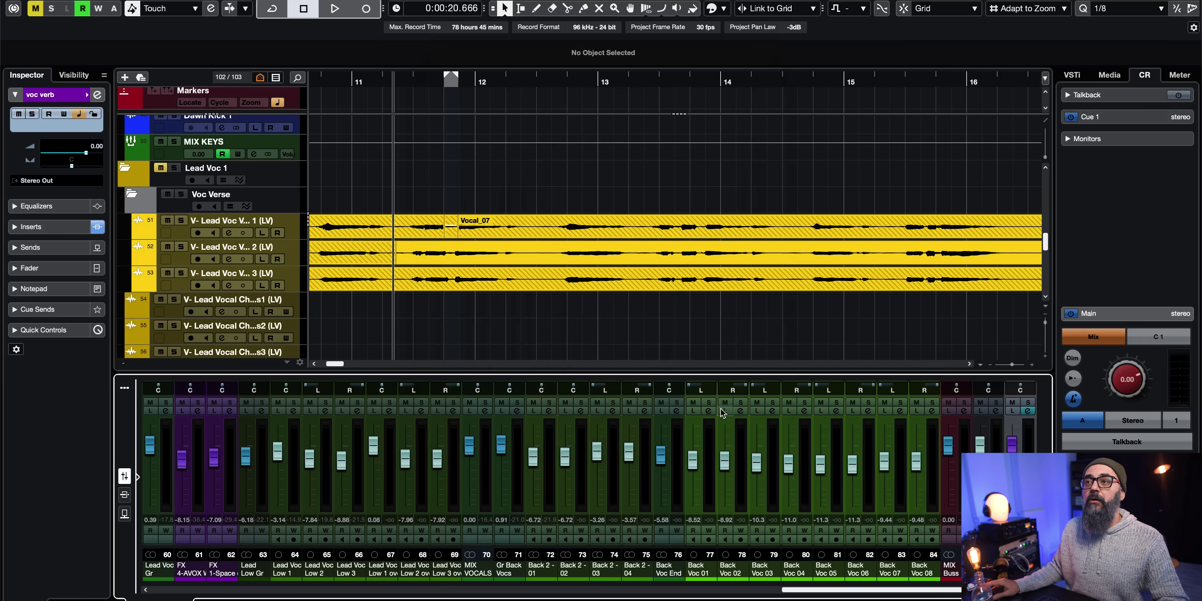
Scroll the track list to the WA Chillout track and solo it.
scroll(592, 320, down, 5)
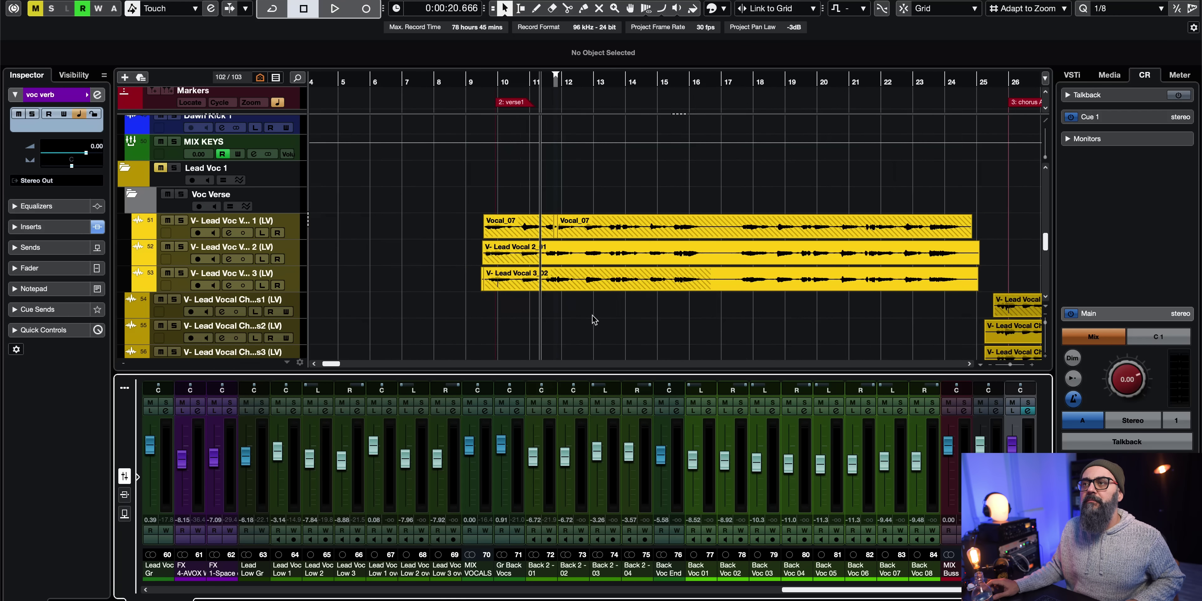
scroll(593, 319, up, 5)
scroll(592, 320, down, 10)
scroll(593, 319, up, 20)
scroll(592, 319, up, 15)
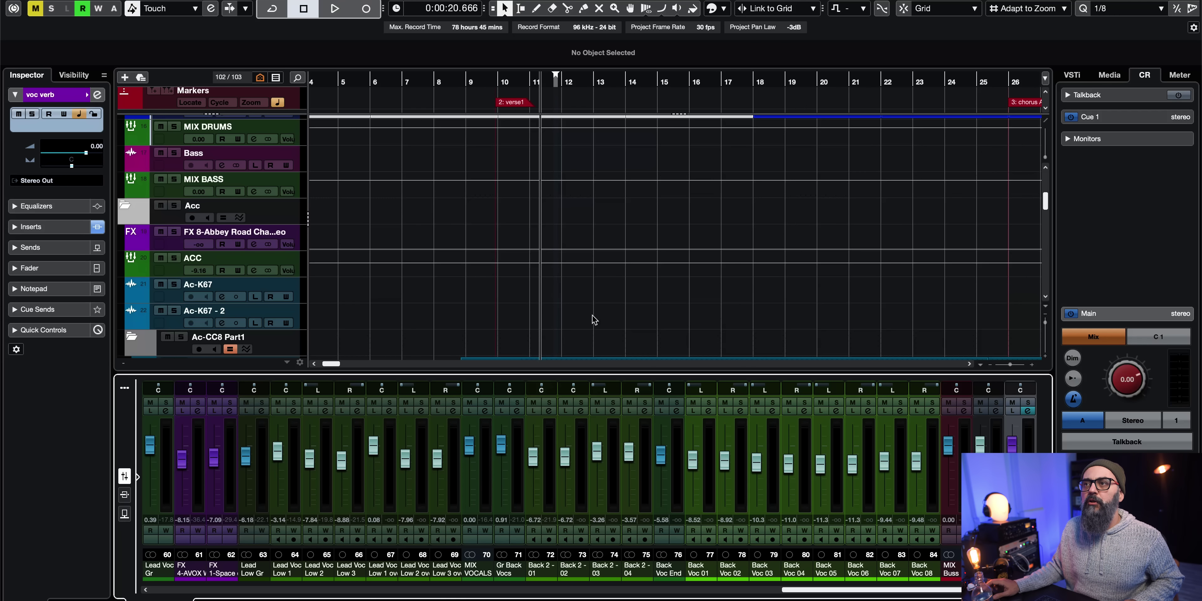
scroll(592, 320, down, 8)
scroll(593, 320, down, 5)
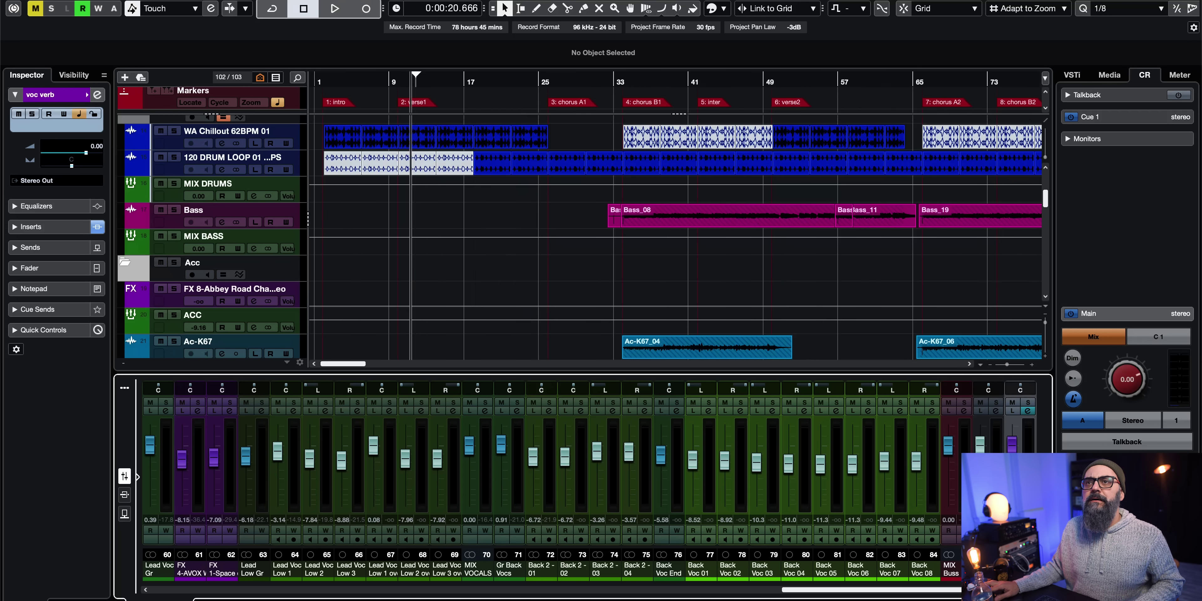
click(176, 131)
Audition the soloed loop, then select the first WA Chillout clip for the reverse reverb.
key(space)
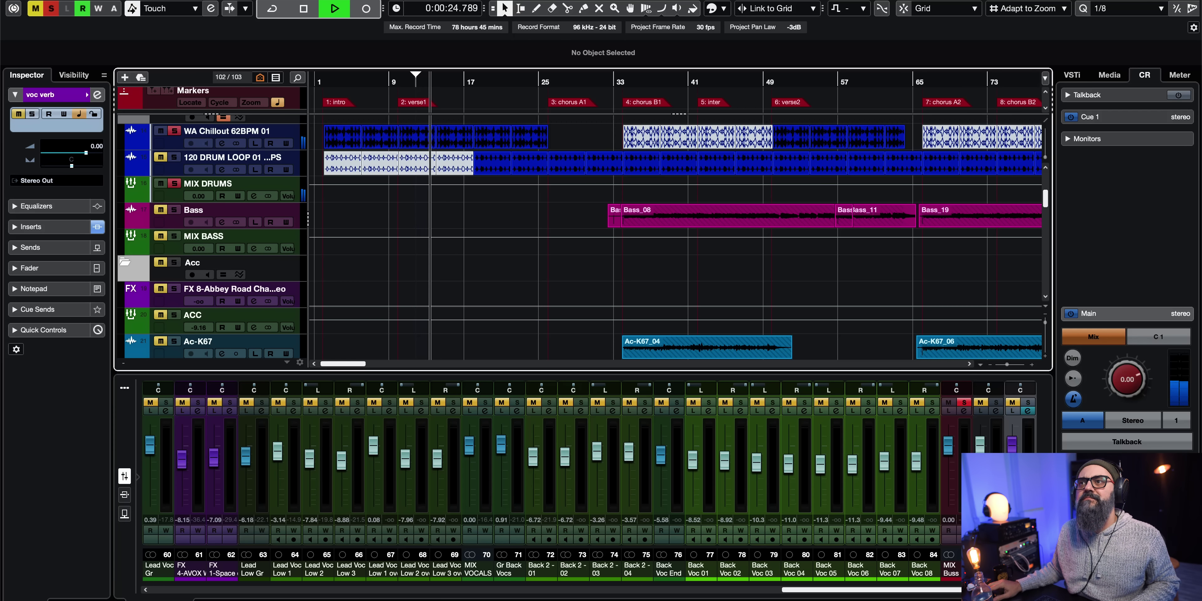
key(space)
click(344, 135)
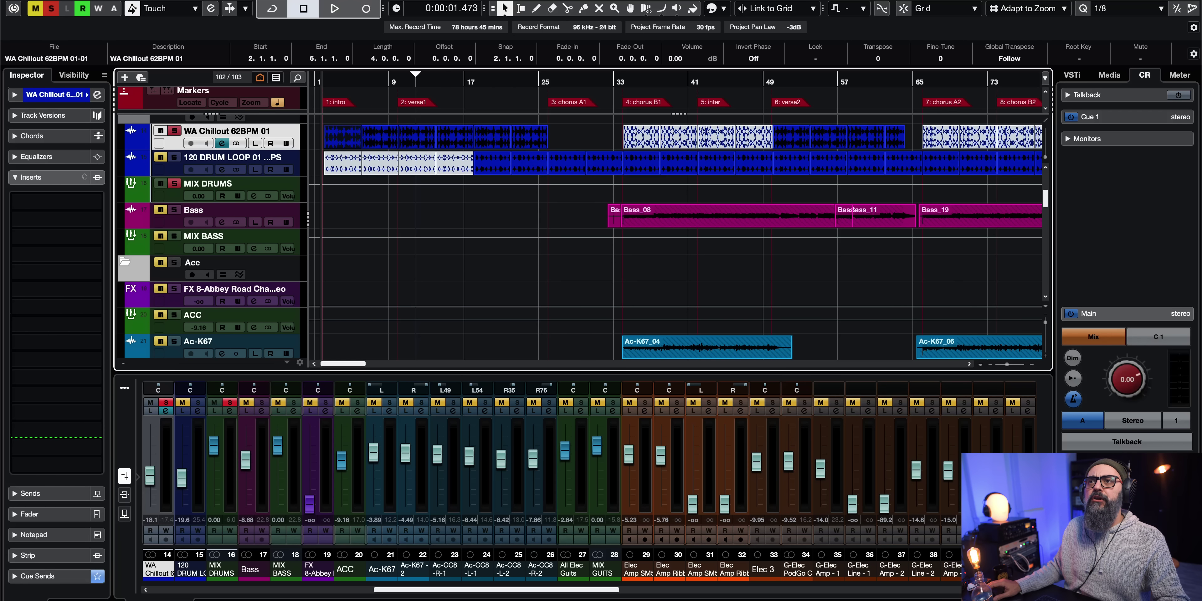
mouse_move(337, 147)
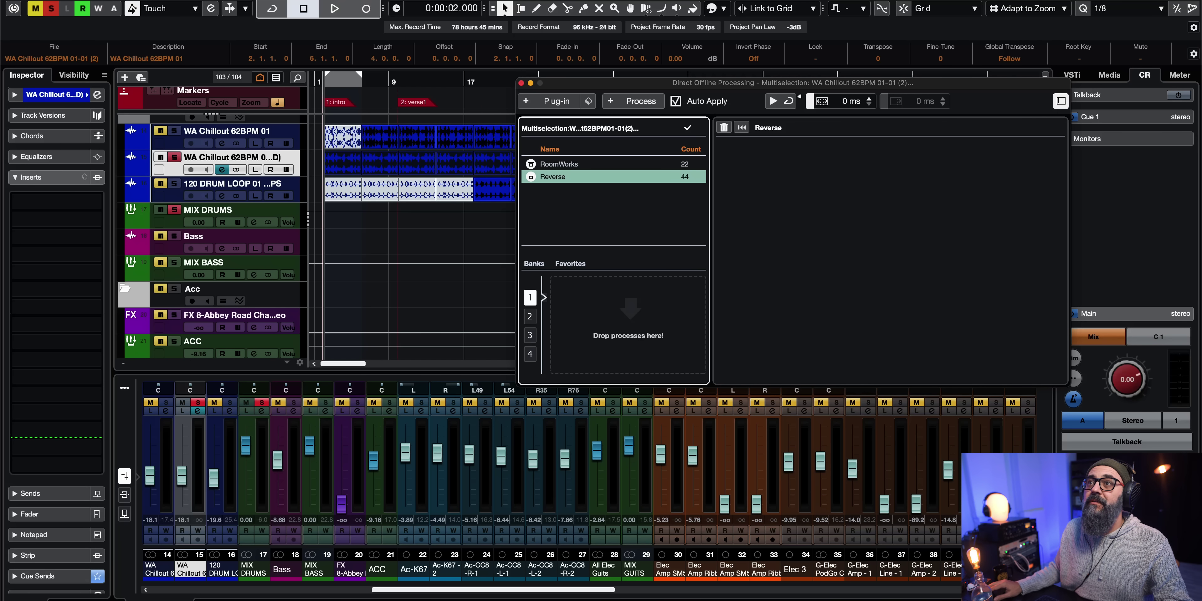
Close Direct Offline Processing and play back the reverse-reverb result.
key(F7)
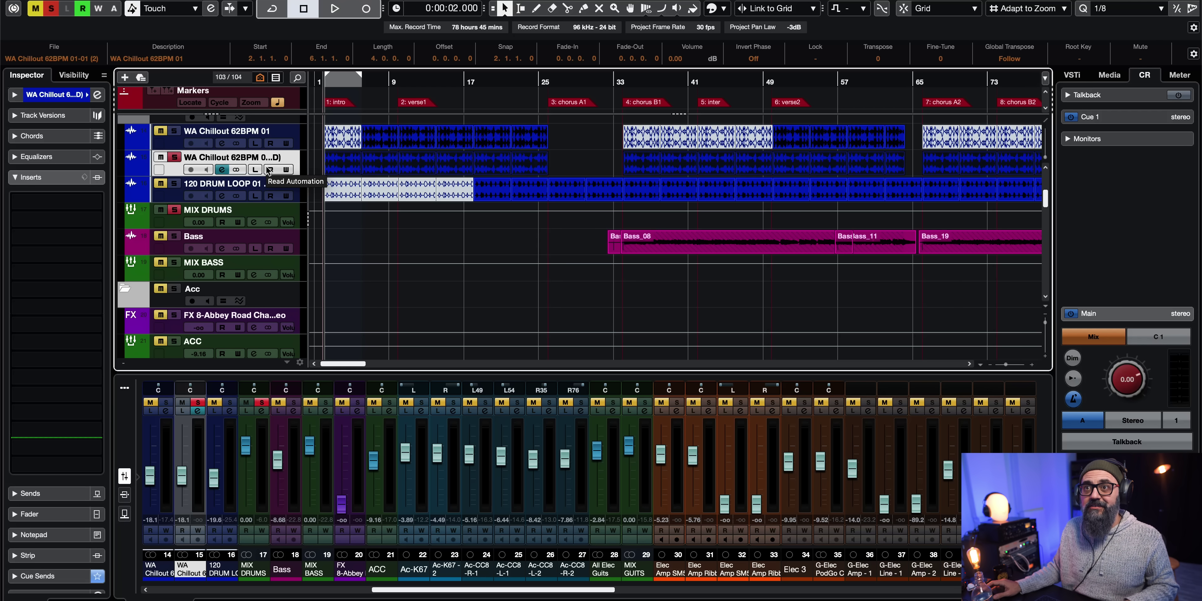
key(space)
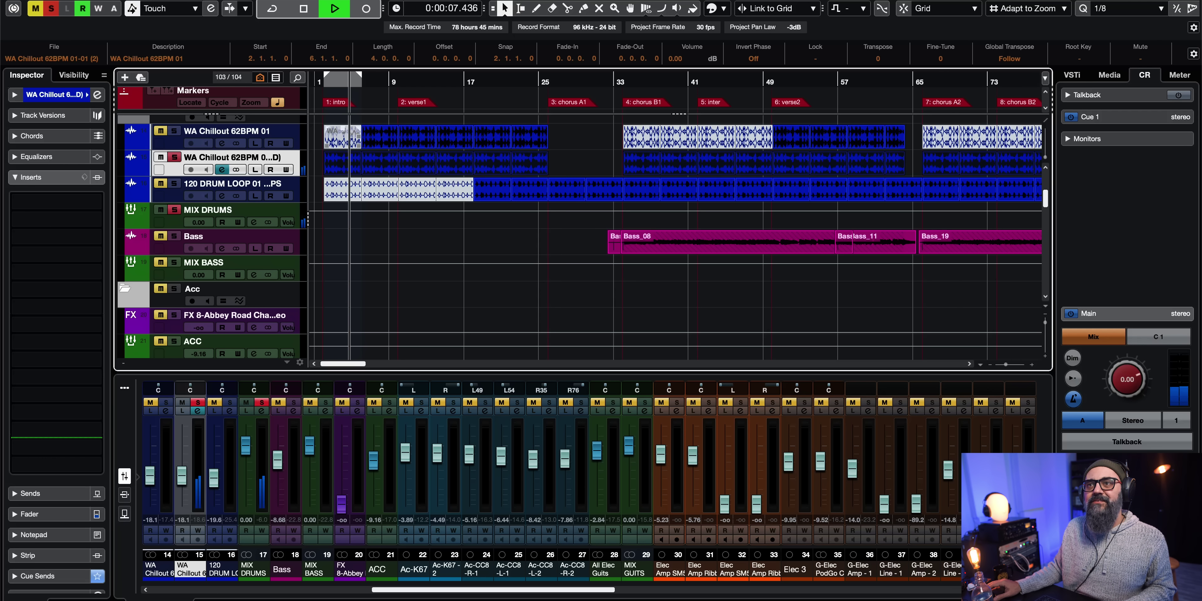
key(space)
Solo WA Chillout 62BPM 01, mute its first clip, and select the duplicated track below.
click(174, 131)
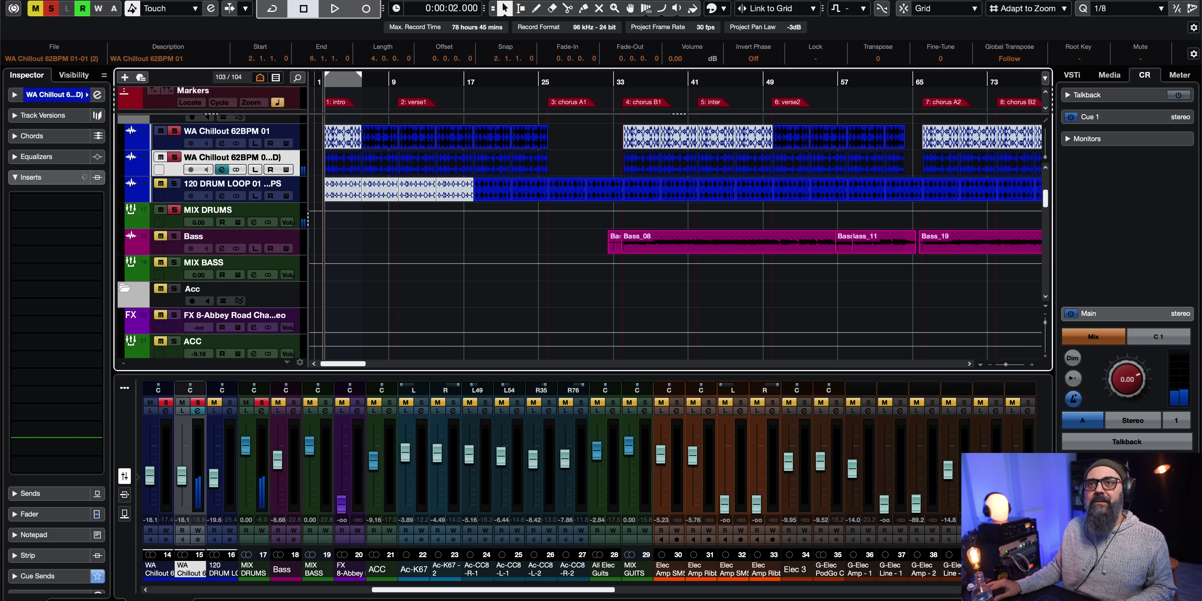
click(338, 141)
key(7)
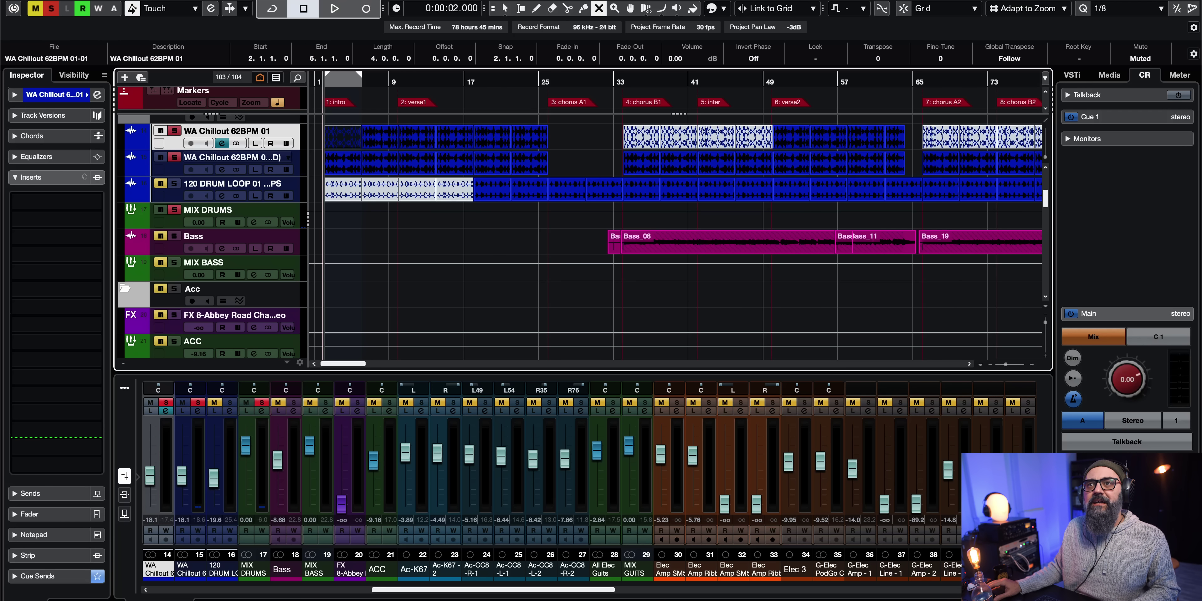
click(343, 163)
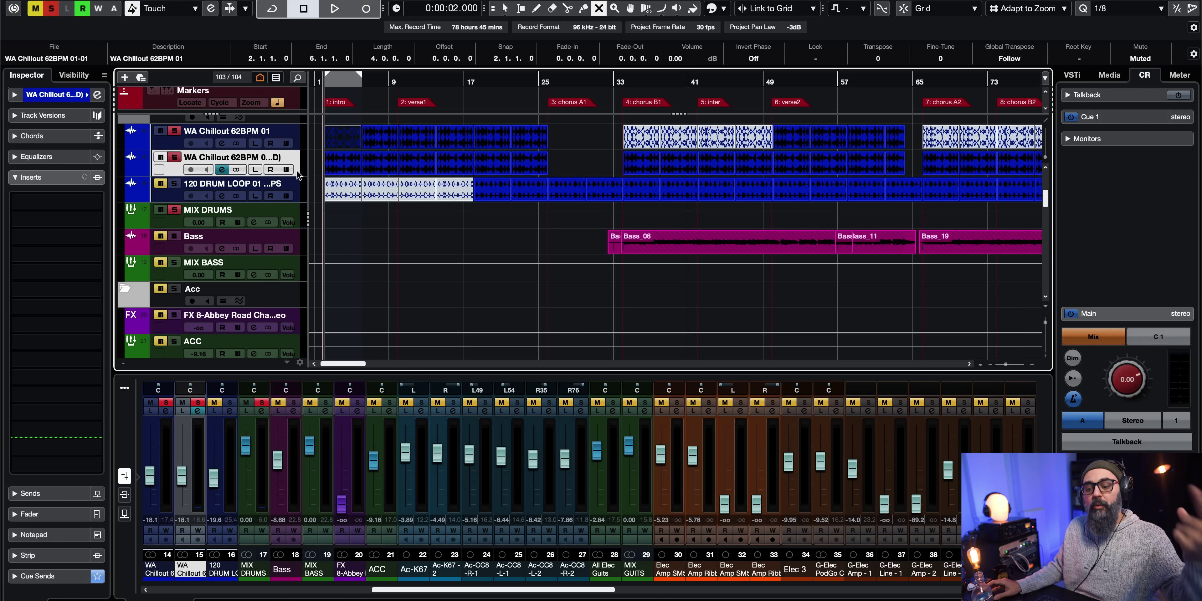